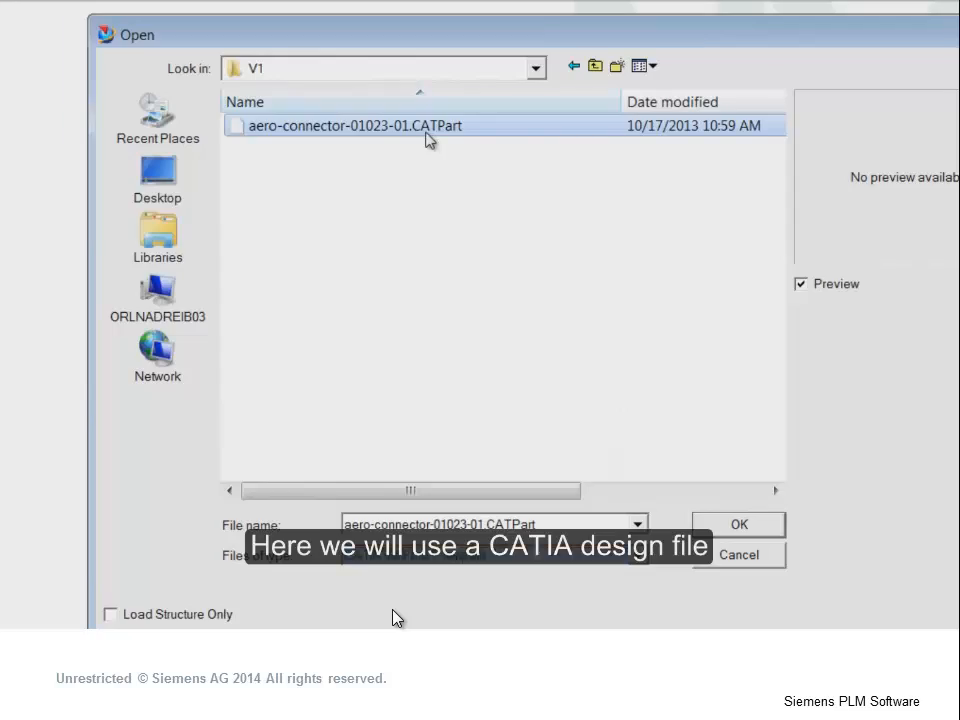
# - Open the CATIA V5 file aero-connector-01023-01.CATPart and enter the Modeling application
pyautogui.click(718, 525)
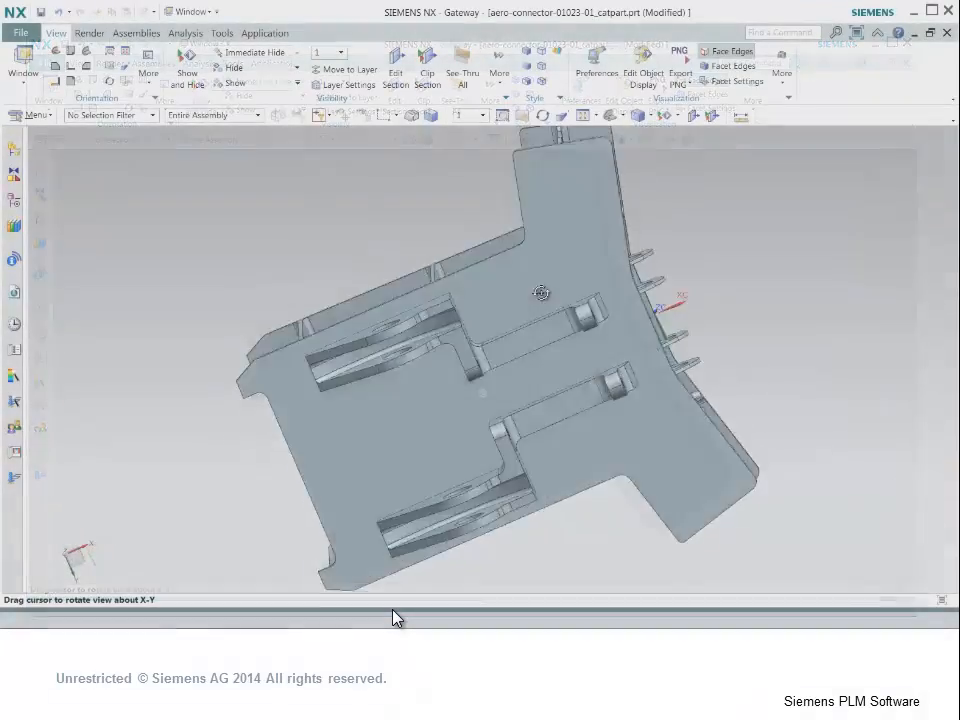
pyautogui.moveTo(480, 215)
pyautogui.mouseDown(button='middle')
pyautogui.moveTo(497, 221)
pyautogui.moveTo(465, 229)
pyautogui.mouseUp(button='middle')
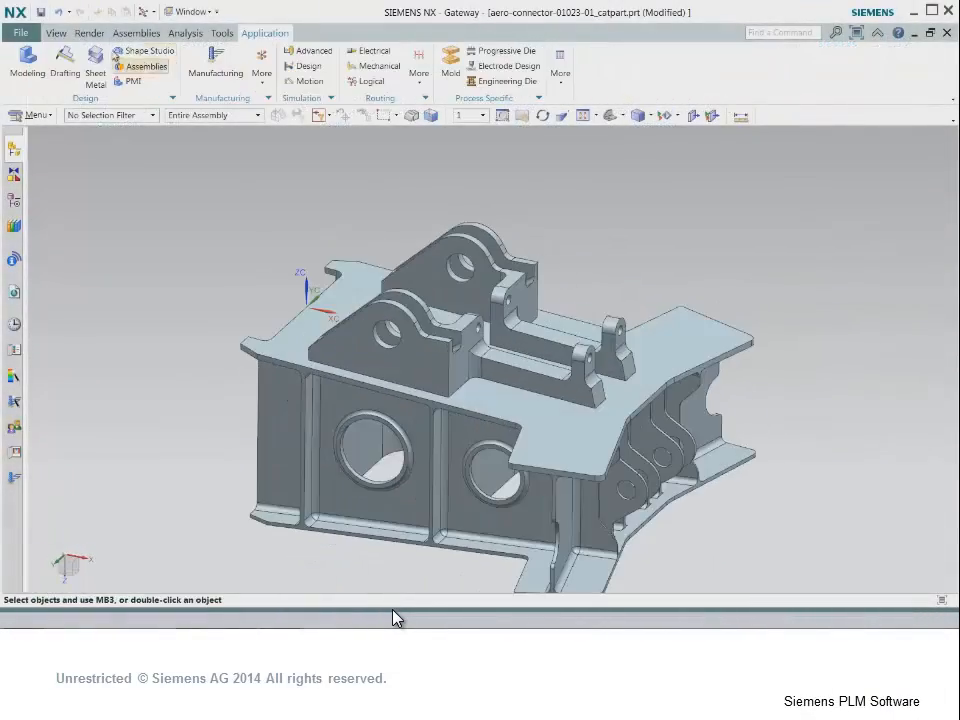
pyautogui.click(37, 77)
# - Create a sketch on a point-and-direction plane through the coordinate origin, normal to the vertical edge and offset 75 mm
pyautogui.click(21, 60)
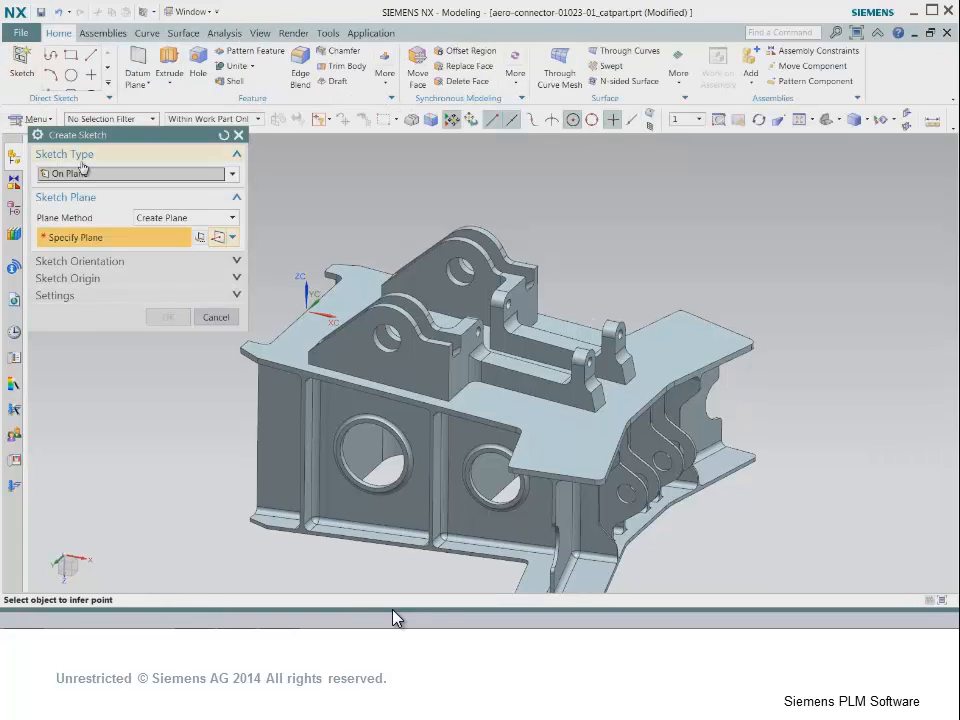
pyautogui.click(200, 238)
pyautogui.click(652, 450)
pyautogui.click(306, 313)
pyautogui.click(42, 326)
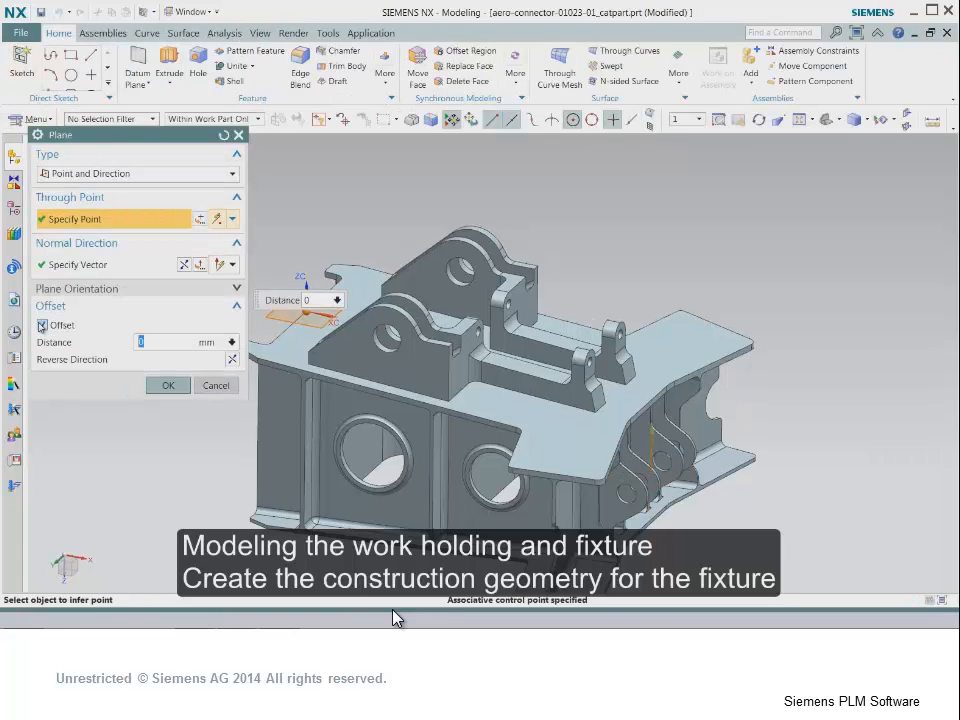
pyautogui.click(181, 388)
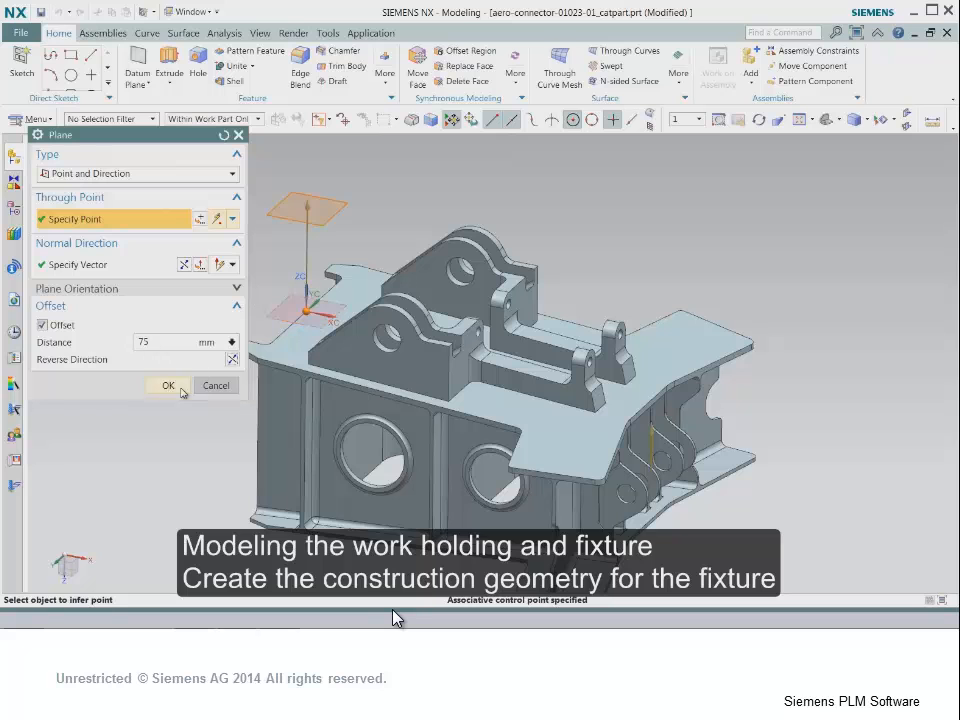
pyautogui.click(167, 317)
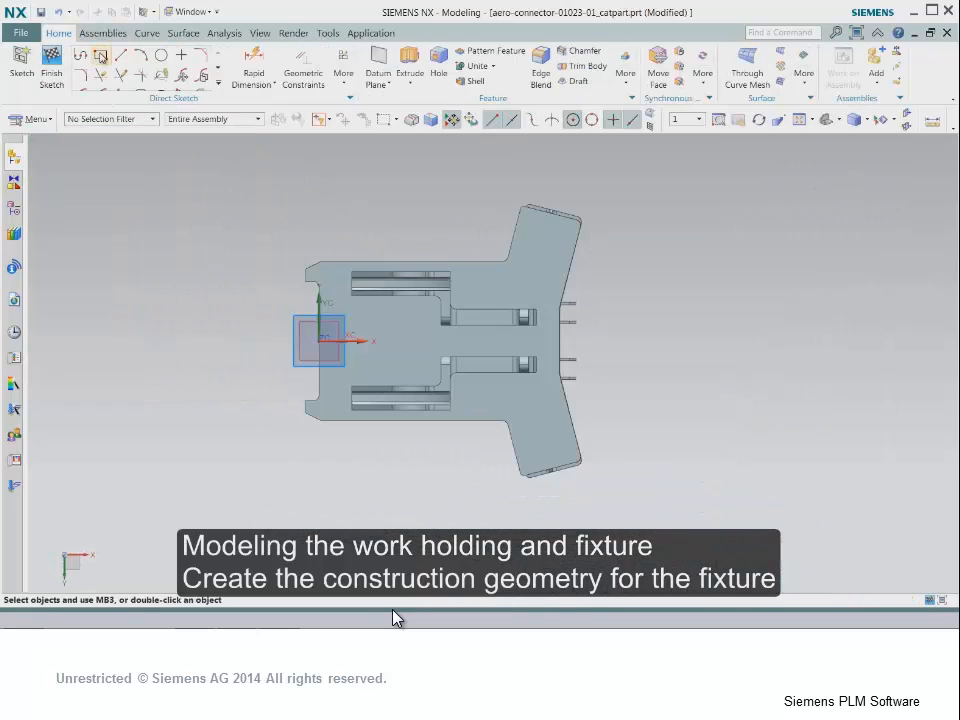
# - Sketch a rectangle about 380 mm by 370 mm enclosing the whole part outline
pyautogui.click(101, 57)
pyautogui.click(620, 170)
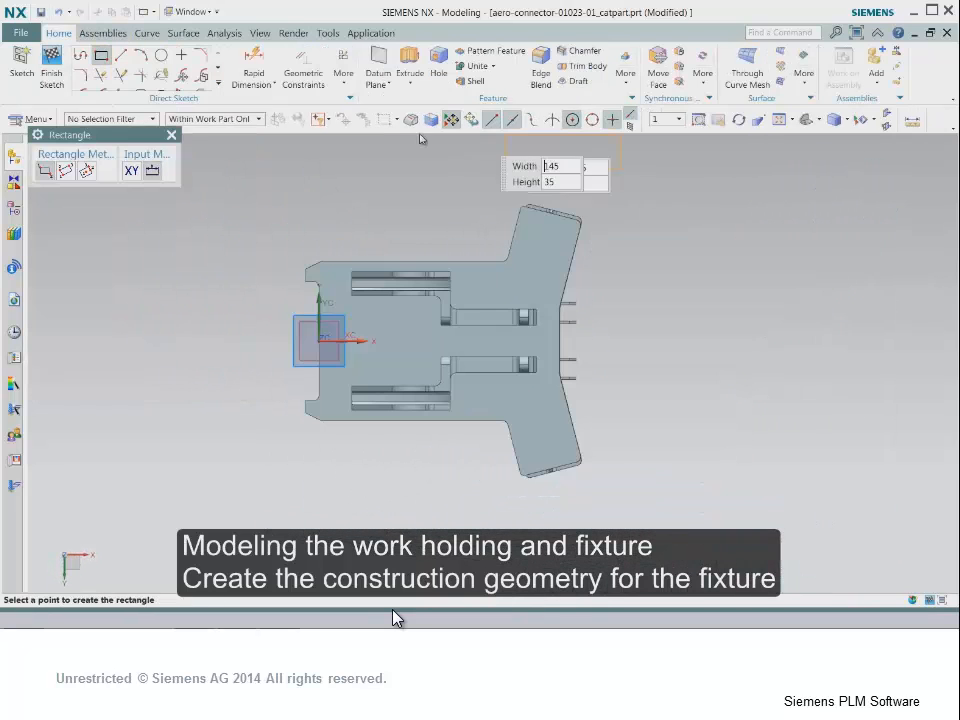
pyautogui.click(257, 523)
pyautogui.press('Escape')
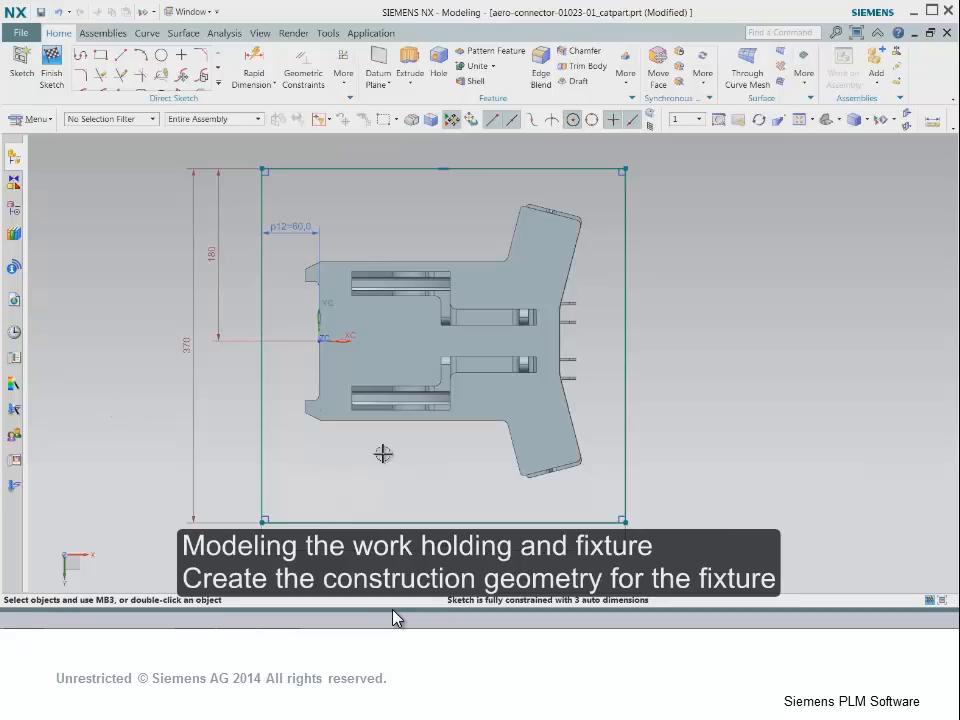
# - Project the inner base edges of both lug brackets and the two end edges of the plate between them into the sketch
pyautogui.moveTo(383, 454); pyautogui.dragTo(411, 392, button='middle')
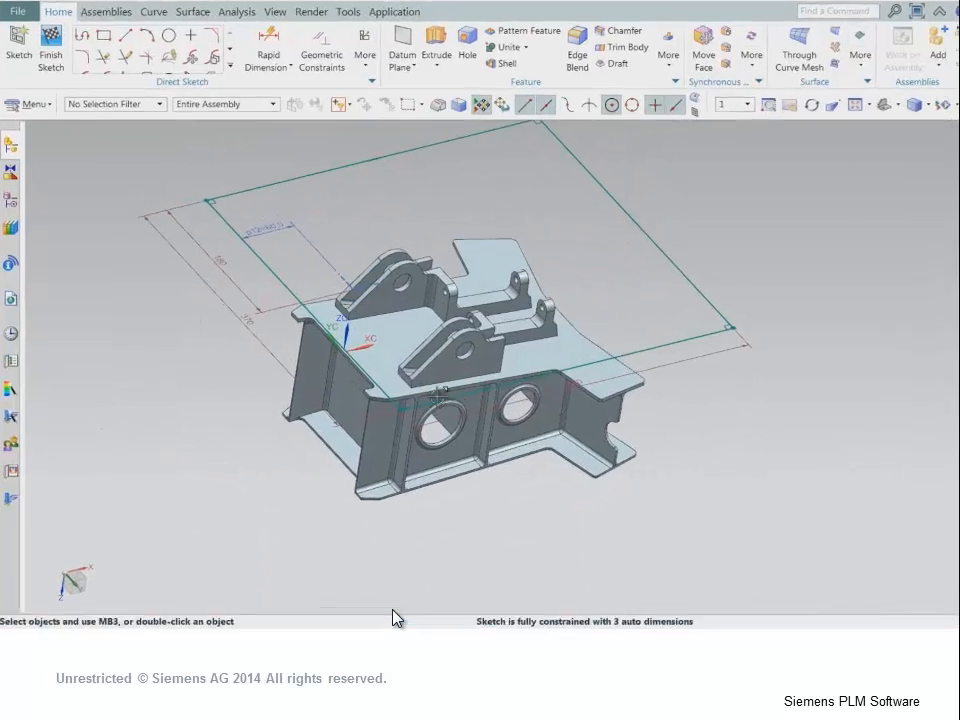
pyautogui.click(396, 315)
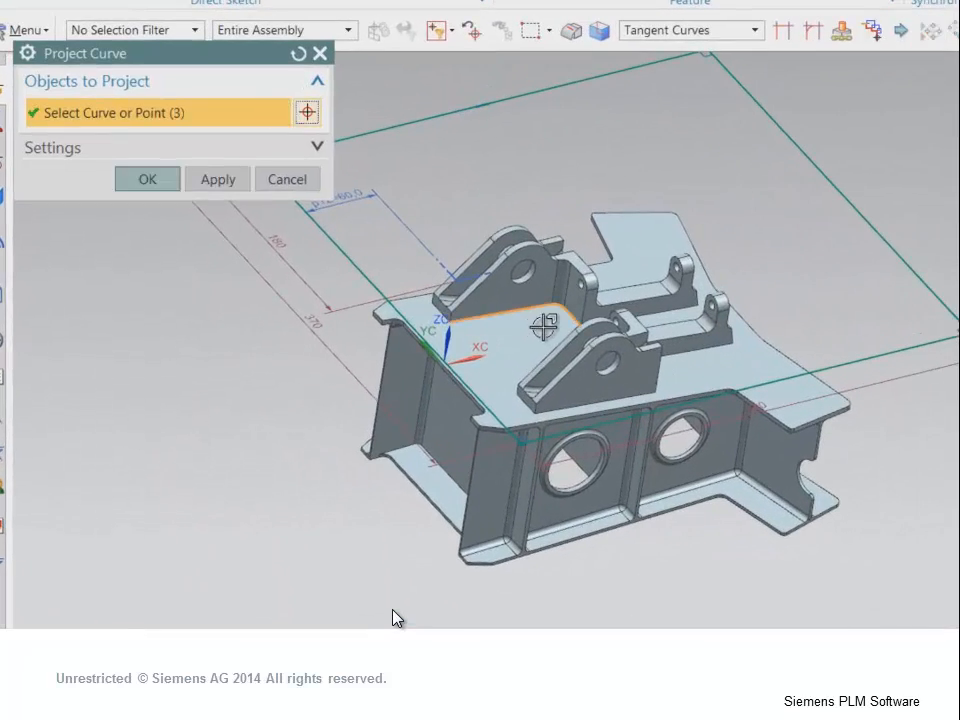
pyautogui.moveTo(543, 326); pyautogui.dragTo(601, 368, button='middle')
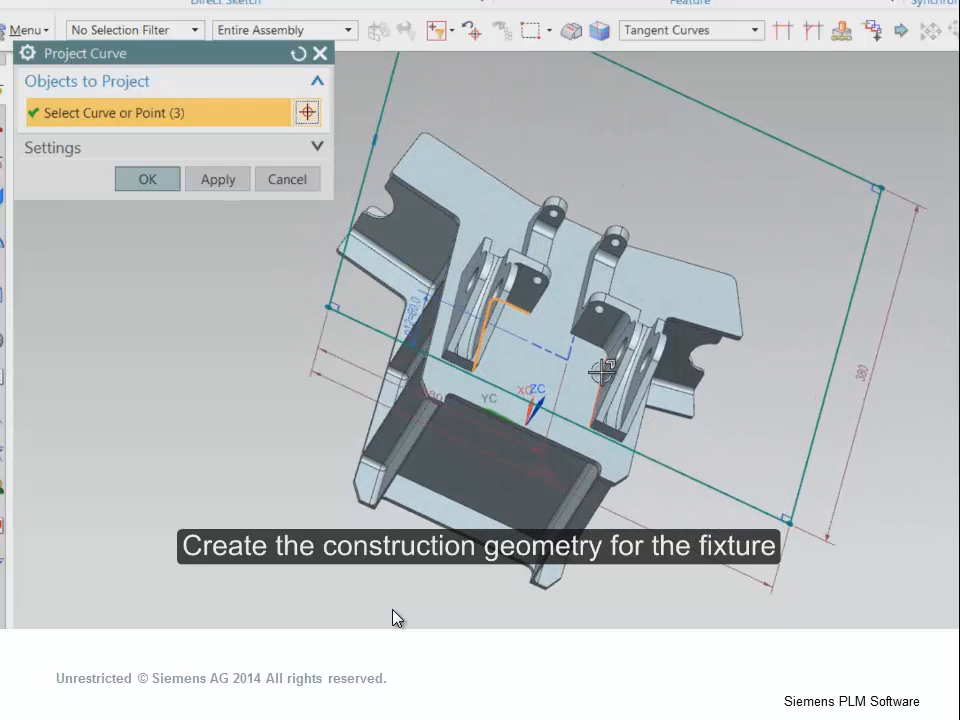
pyautogui.click(601, 372)
pyautogui.scroll(5, 566, 296)
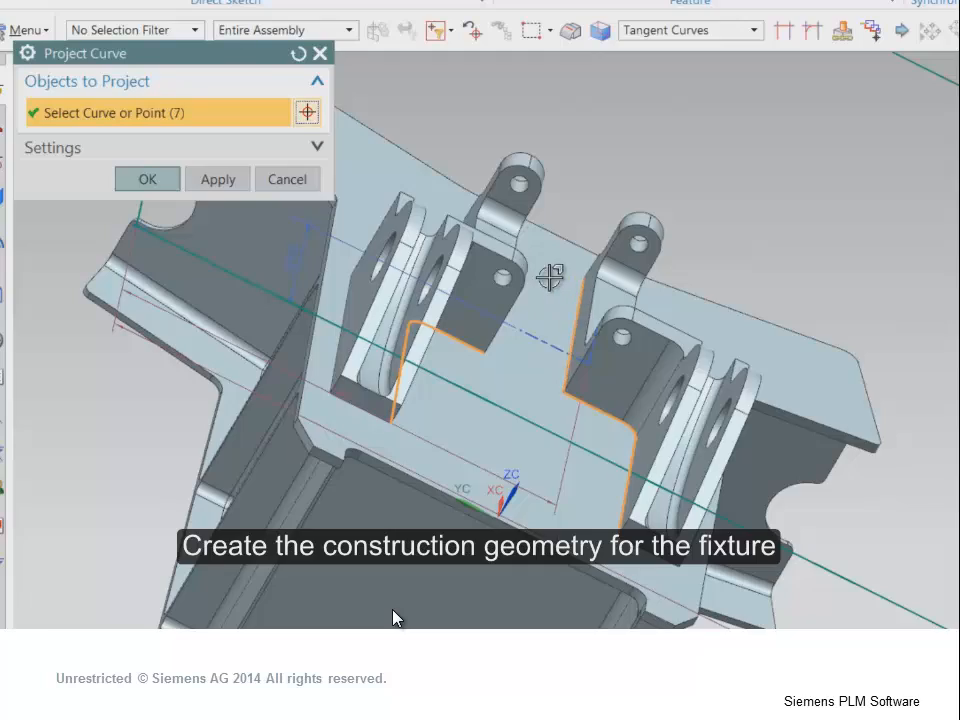
pyautogui.moveTo(550, 277); pyautogui.dragTo(563, 339, button='middle')
pyautogui.click(575, 355)
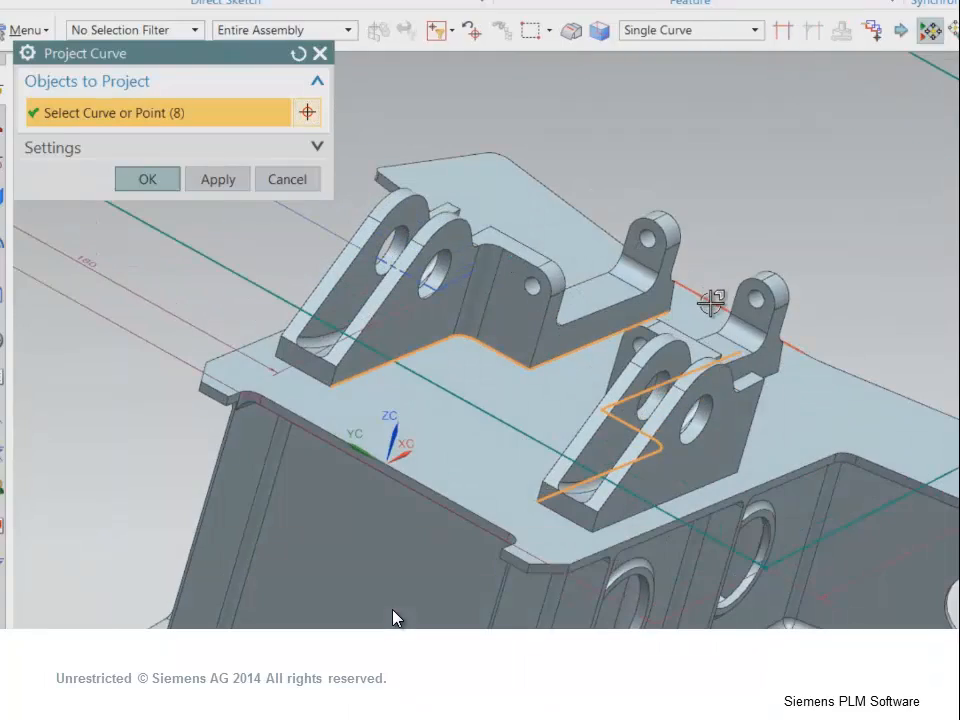
pyautogui.click(711, 303)
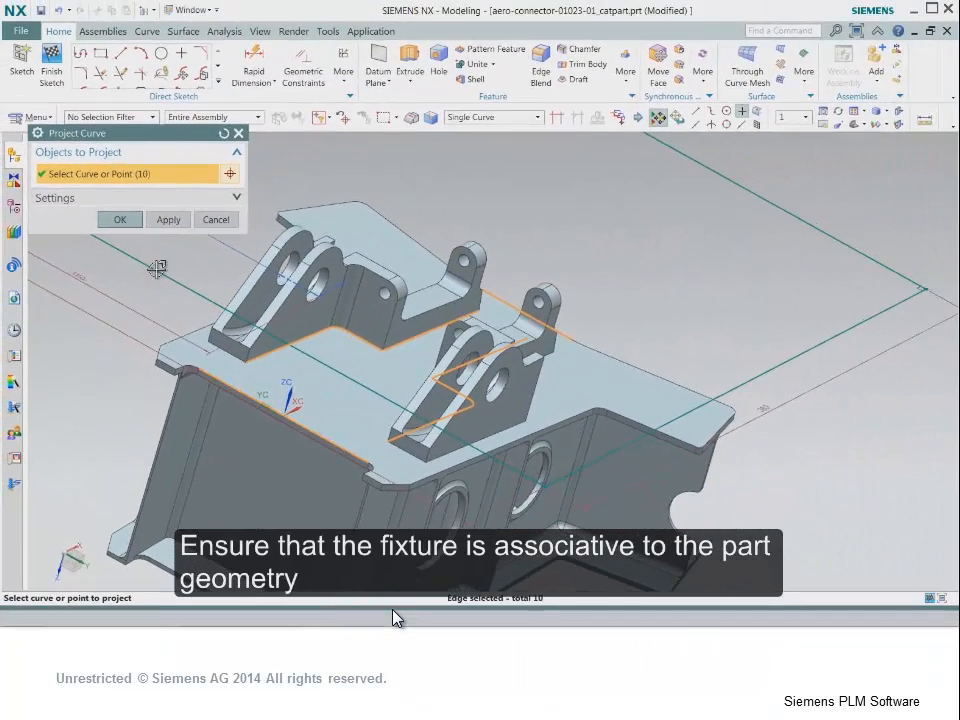
pyautogui.click(122, 219)
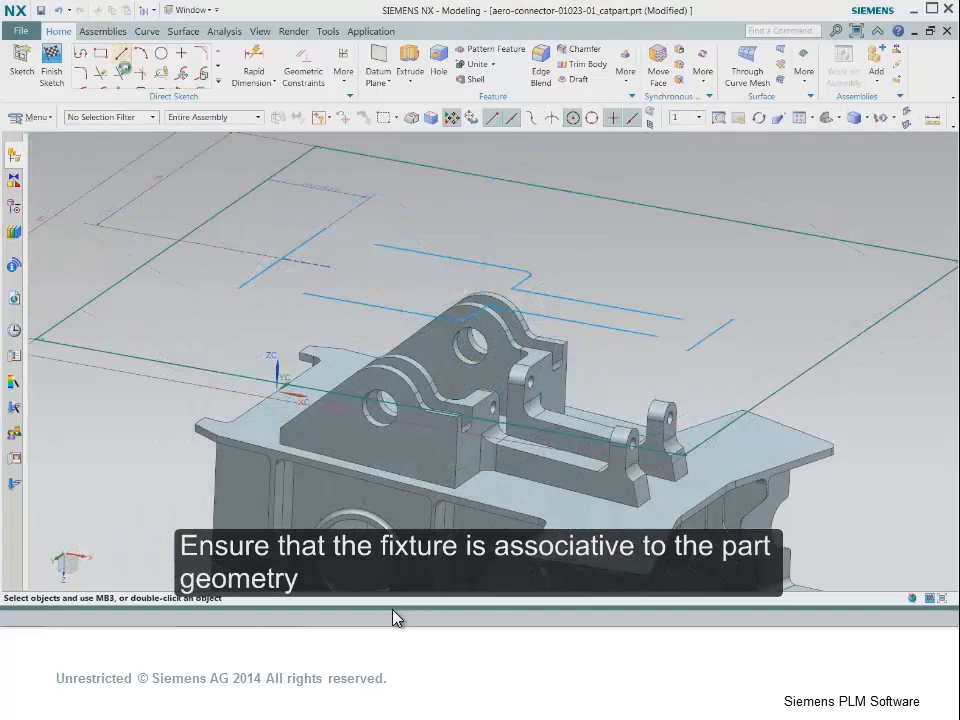
# - Draw four connecting lines that extend the projected bracket edges to the projected end edges of the plate
pyautogui.click(122, 55)
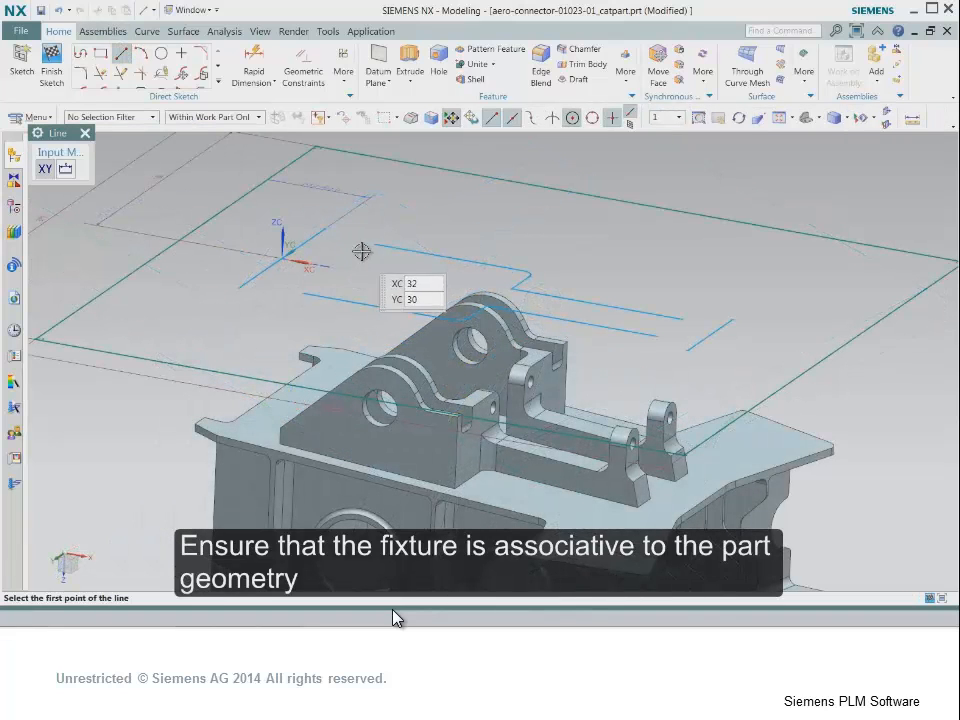
pyautogui.click(377, 249)
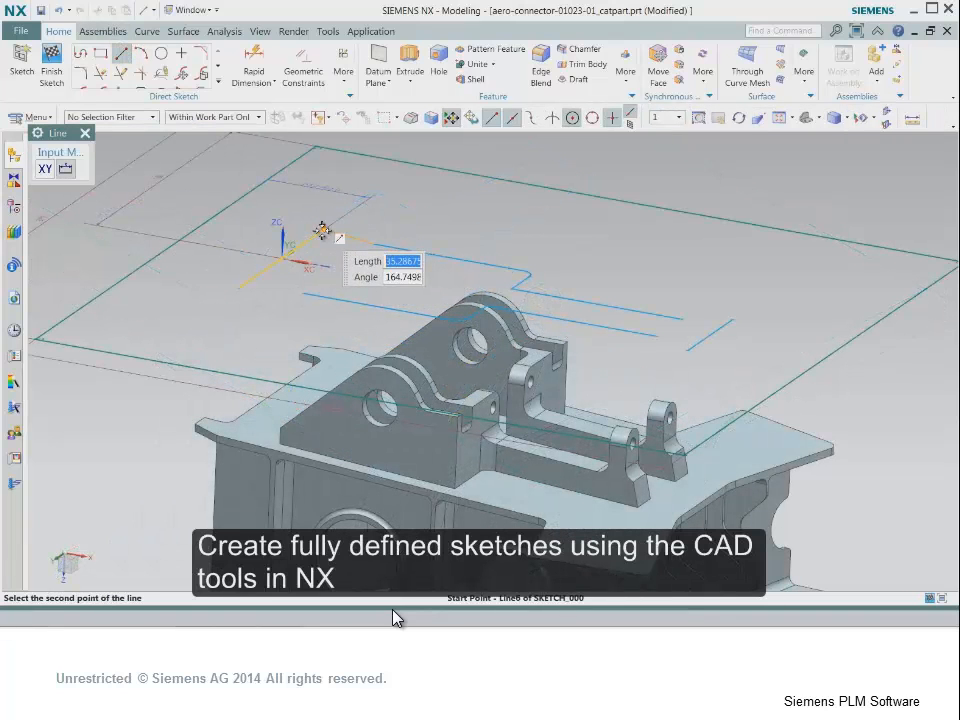
pyautogui.click(322, 230)
pyautogui.click(305, 293)
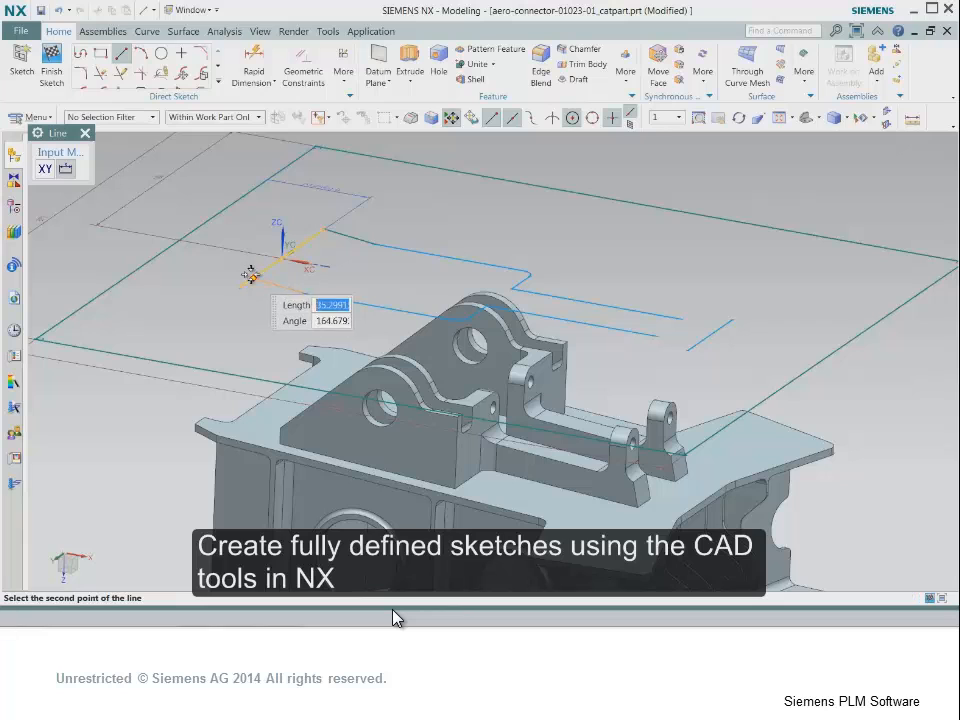
pyautogui.click(276, 277)
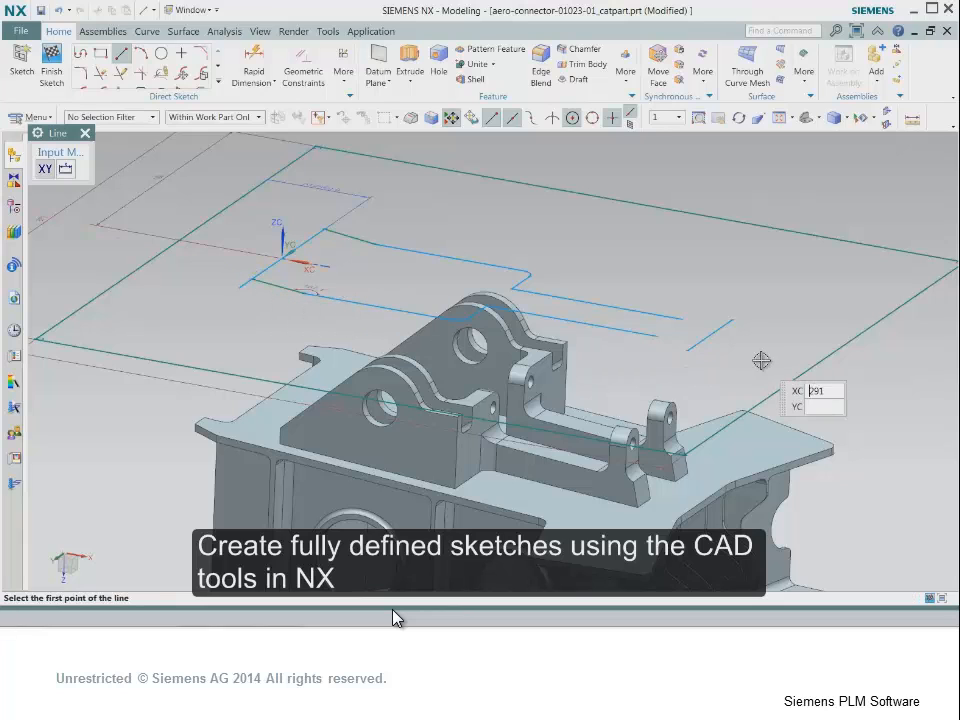
pyautogui.click(684, 320)
pyautogui.click(724, 323)
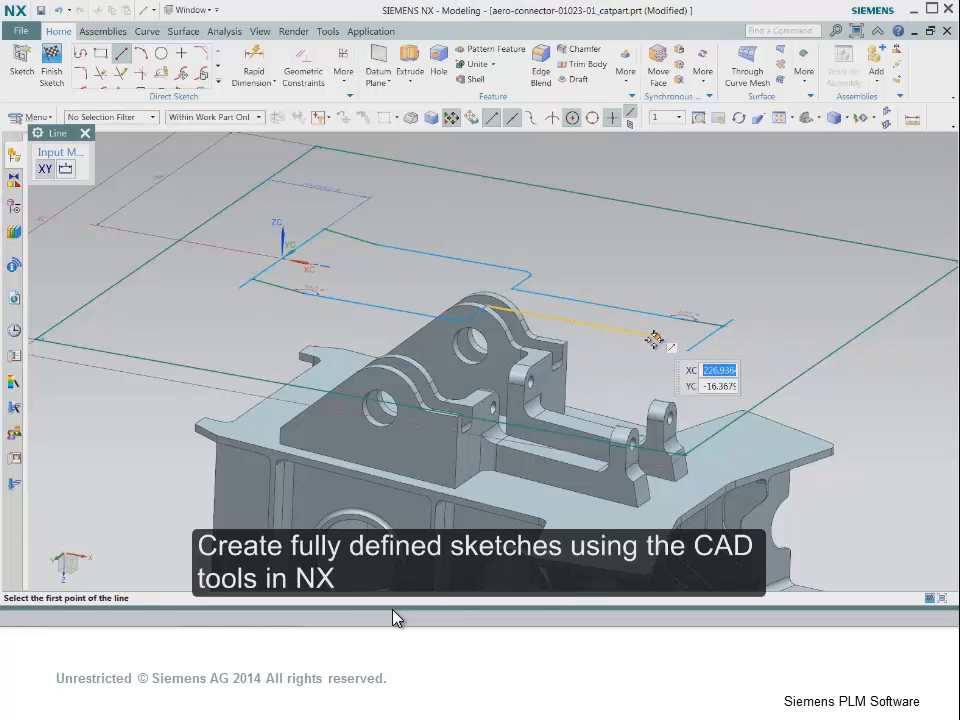
pyautogui.click(684, 340)
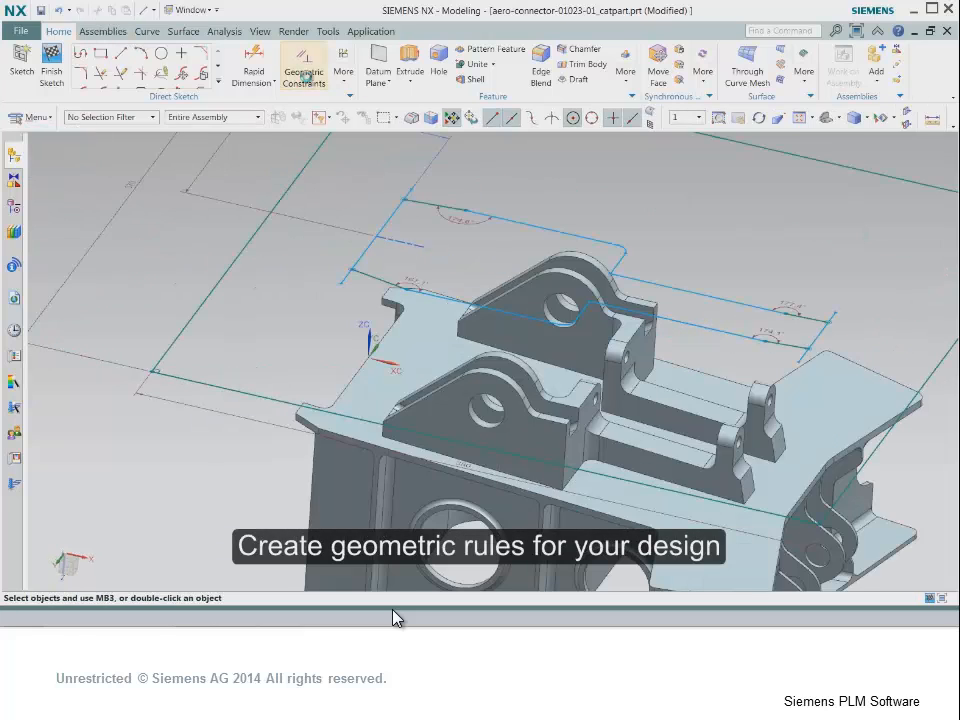
# - Constrain the four connecting lines parallel to the long projected bracket edge
pyautogui.click(303, 68)
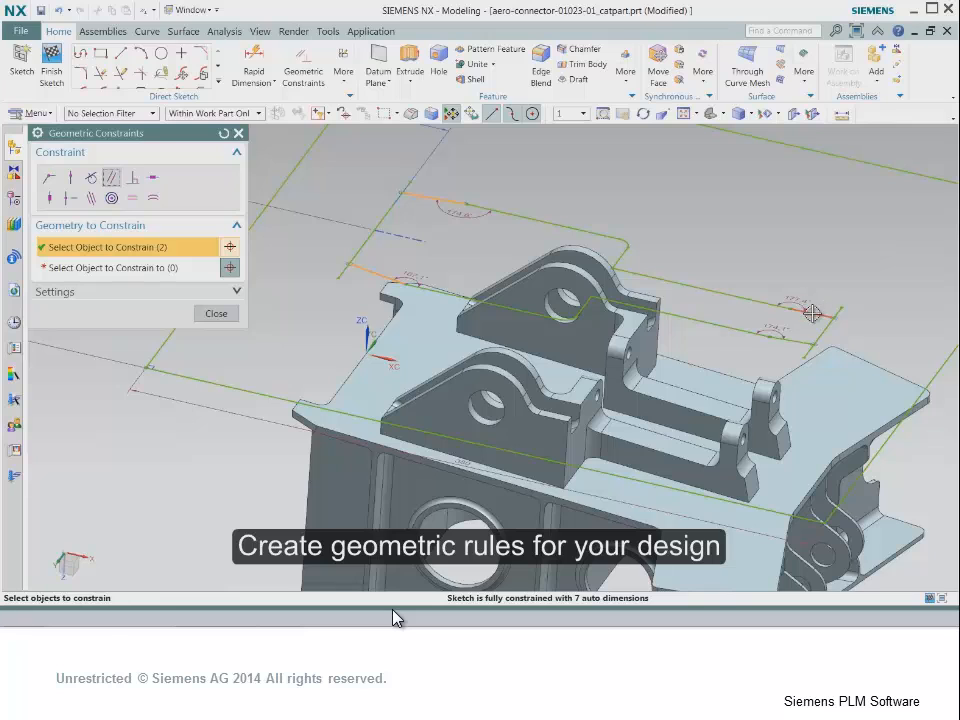
pyautogui.click(117, 268)
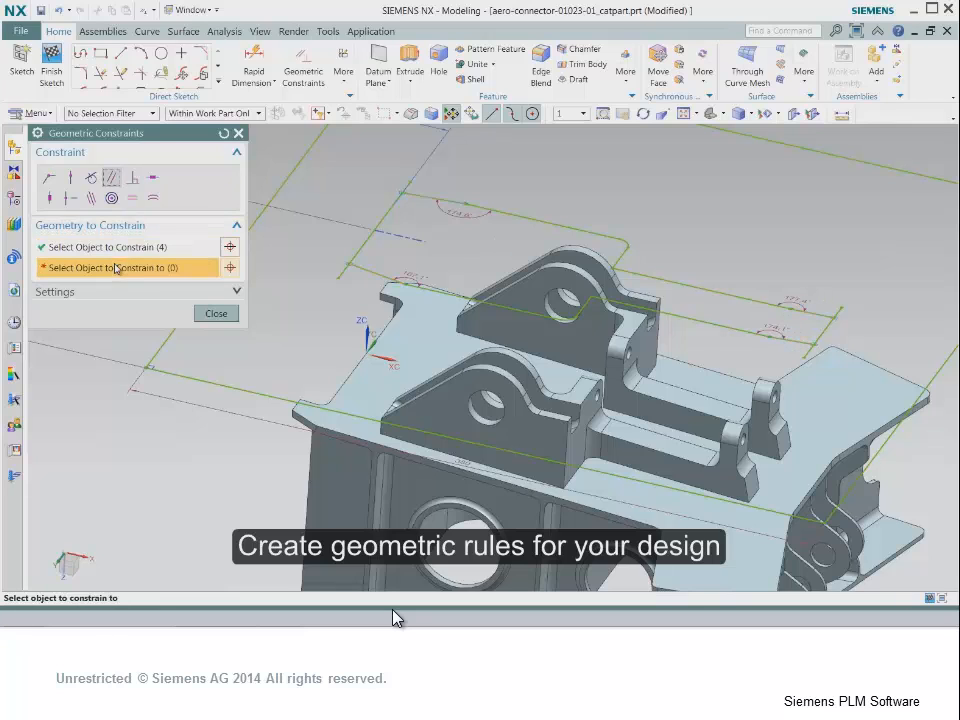
pyautogui.click(517, 214)
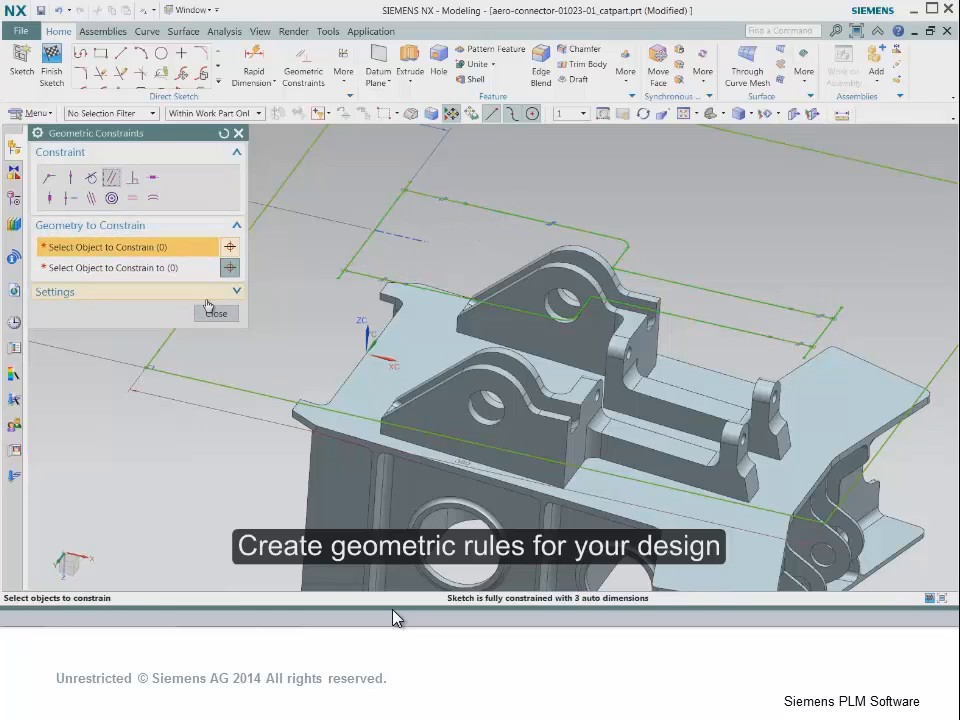
pyautogui.click(216, 313)
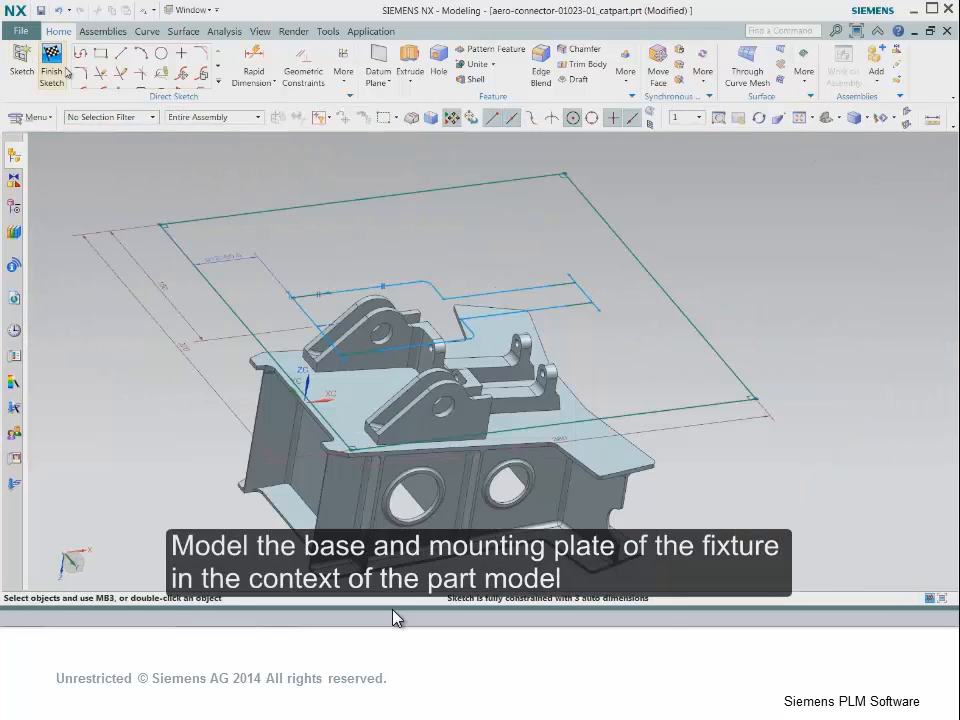
# - Finish the sketch and extrude the inner region, picked by Region Boundary Curves, until extended to the plate's flat face
pyautogui.click(62, 68)
pyautogui.click(167, 62)
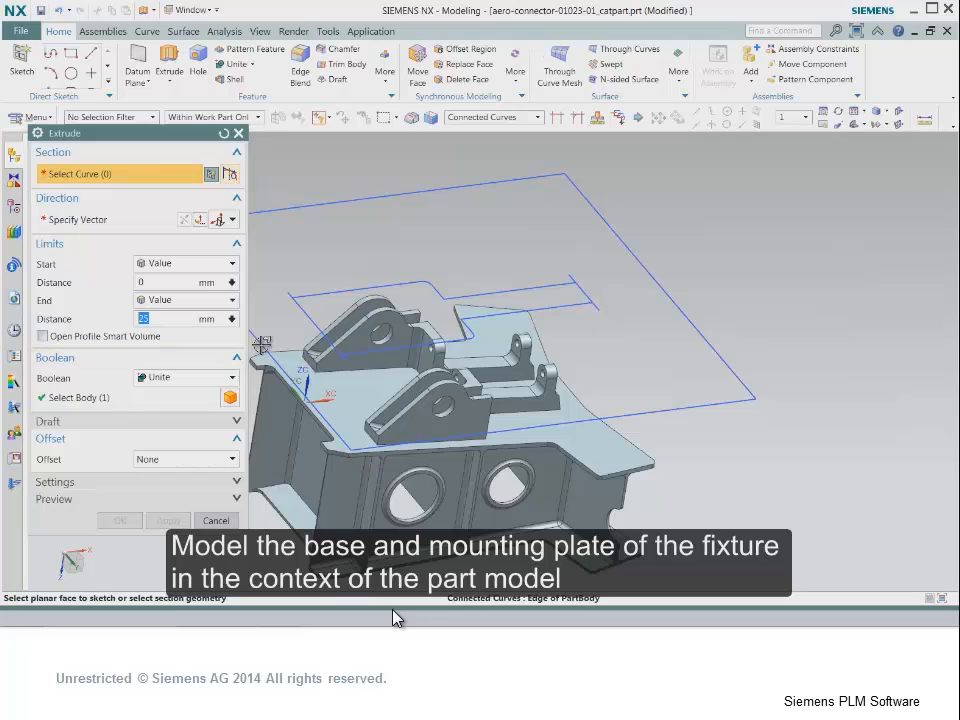
pyautogui.click(540, 117)
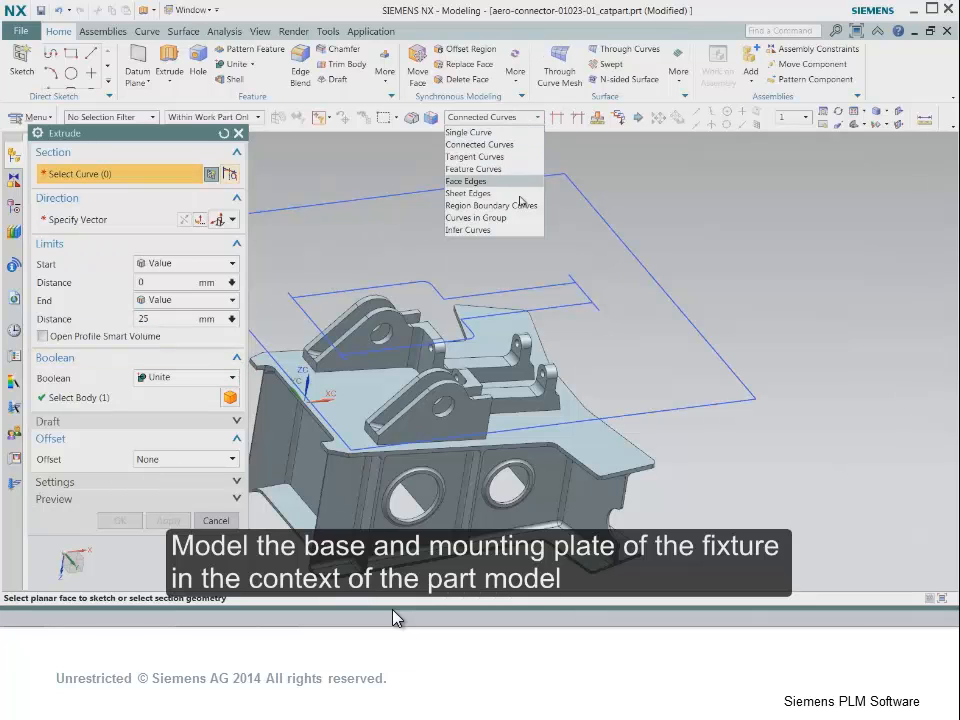
pyautogui.click(521, 200)
pyautogui.click(514, 289)
pyautogui.click(232, 304)
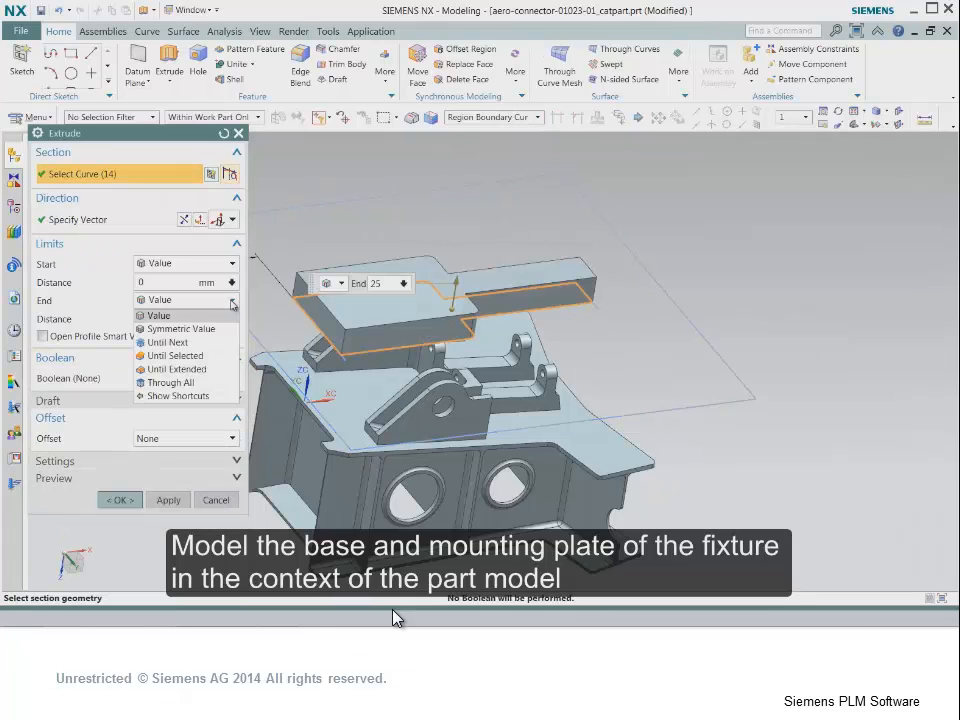
pyautogui.click(175, 369)
pyautogui.click(335, 395)
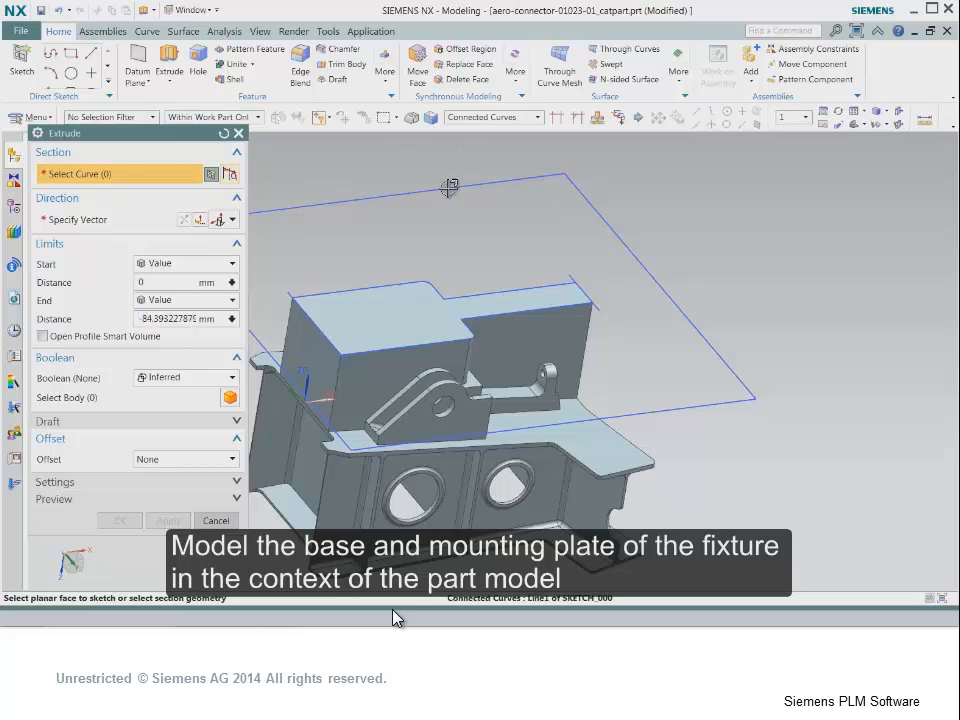
# - Extrude the outer rectangle 25 mm as the fixture base plate, and extrude the lug's hole edge through the mounting block
pyautogui.click(450, 189)
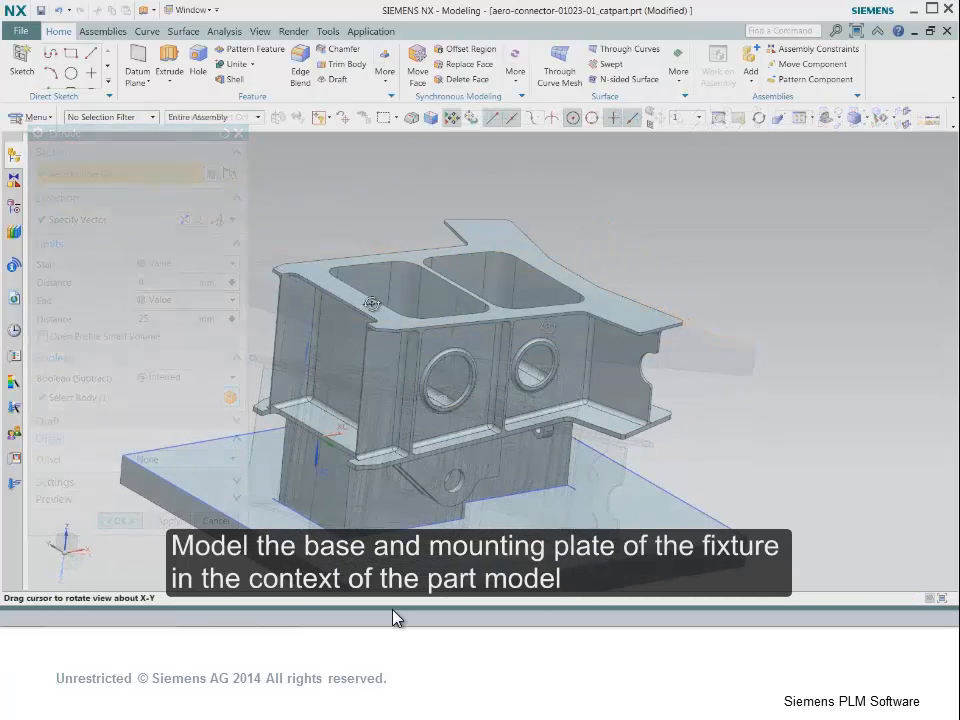
pyautogui.moveTo(371, 304); pyautogui.dragTo(375, 285, button='middle')
pyautogui.click(169, 65)
pyautogui.scroll(2, 460, 425)
pyautogui.click(450, 391)
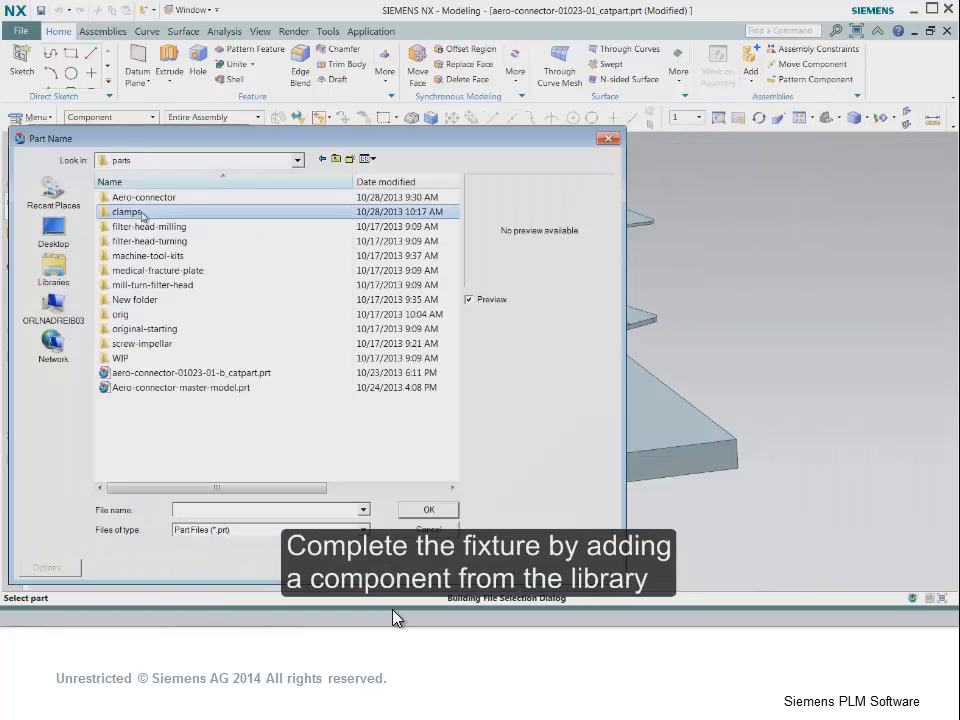
# - Add the component fixture-bolt.prt from the clamps folder and constrain its inner head edge concentric with the lug hole
pyautogui.doubleClick(141, 212)
pyautogui.click(150, 201)
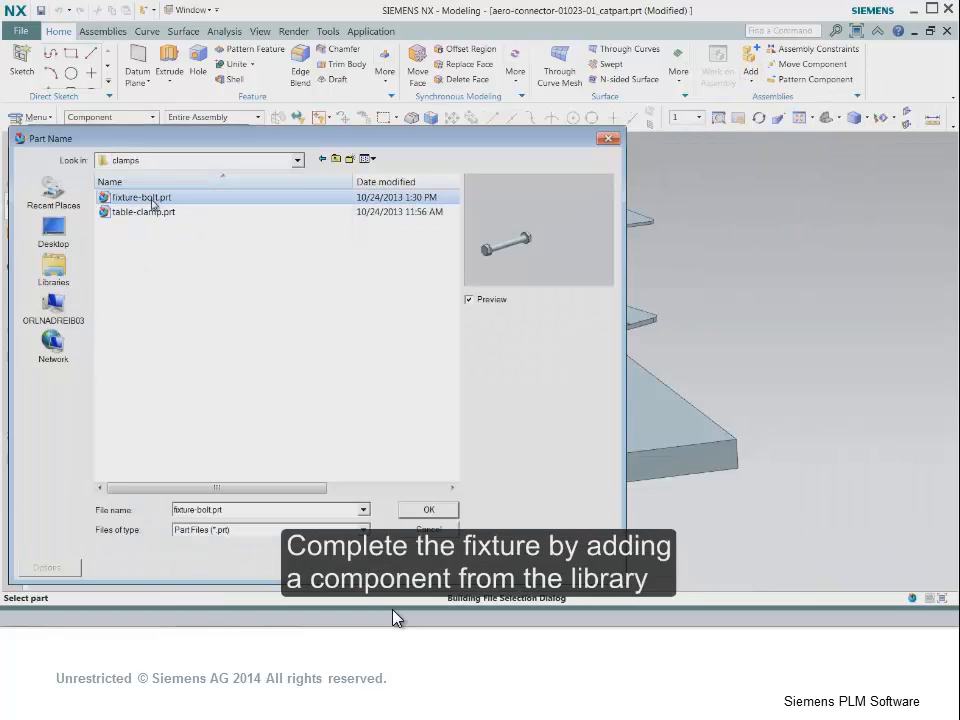
pyautogui.click(428, 510)
pyautogui.click(796, 462)
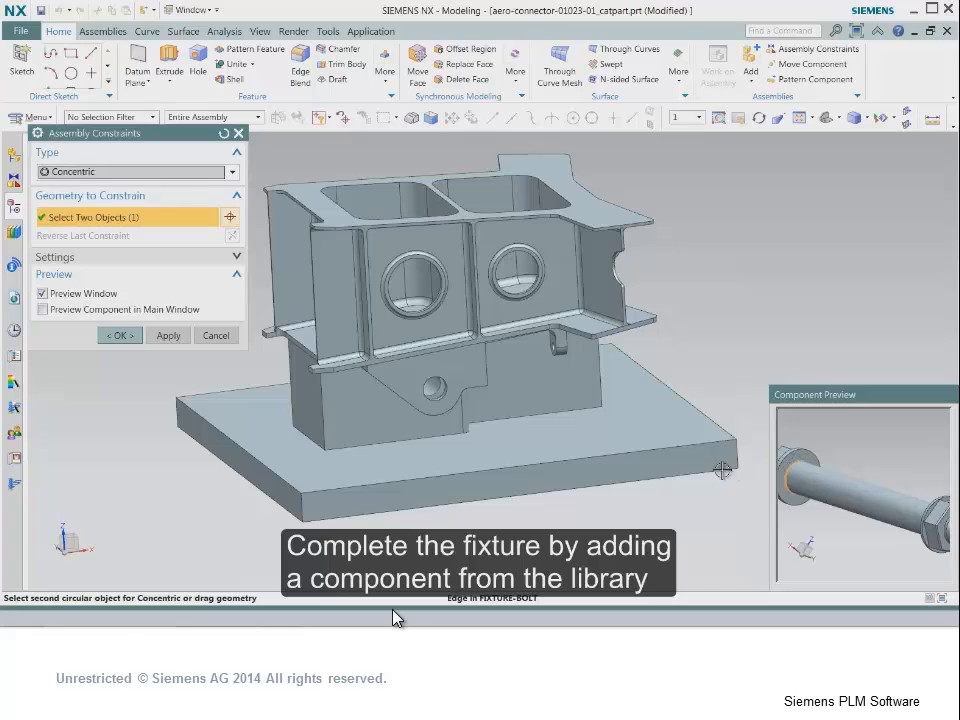
pyautogui.scroll(3, 477, 404)
pyautogui.click(411, 397)
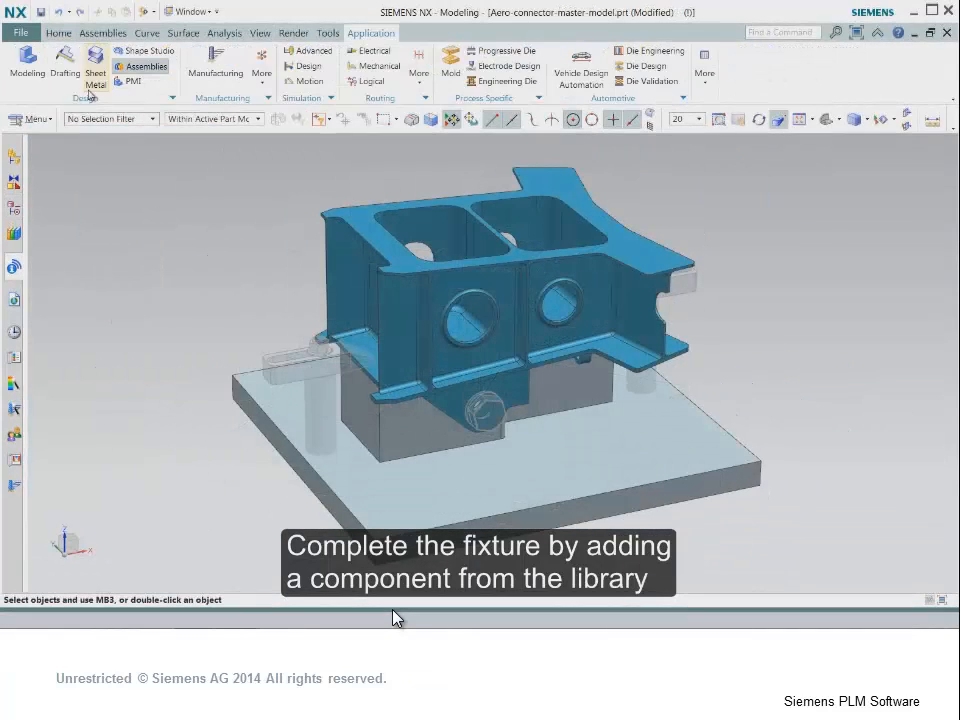
# - Switch to the Modeling application and hide the fixture base plate, mounting block, support posts and table clamps
pyautogui.click(28, 64)
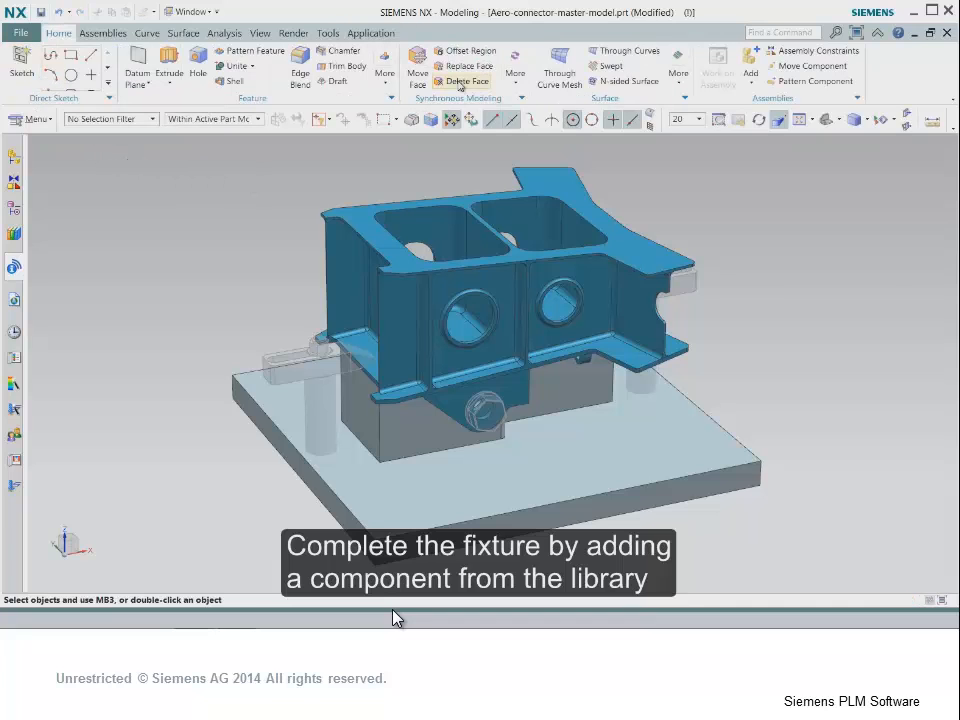
pyautogui.moveTo(880, 325); pyautogui.dragTo(882, 267, button='middle')
pyautogui.hotkey('ctrl', 'b')
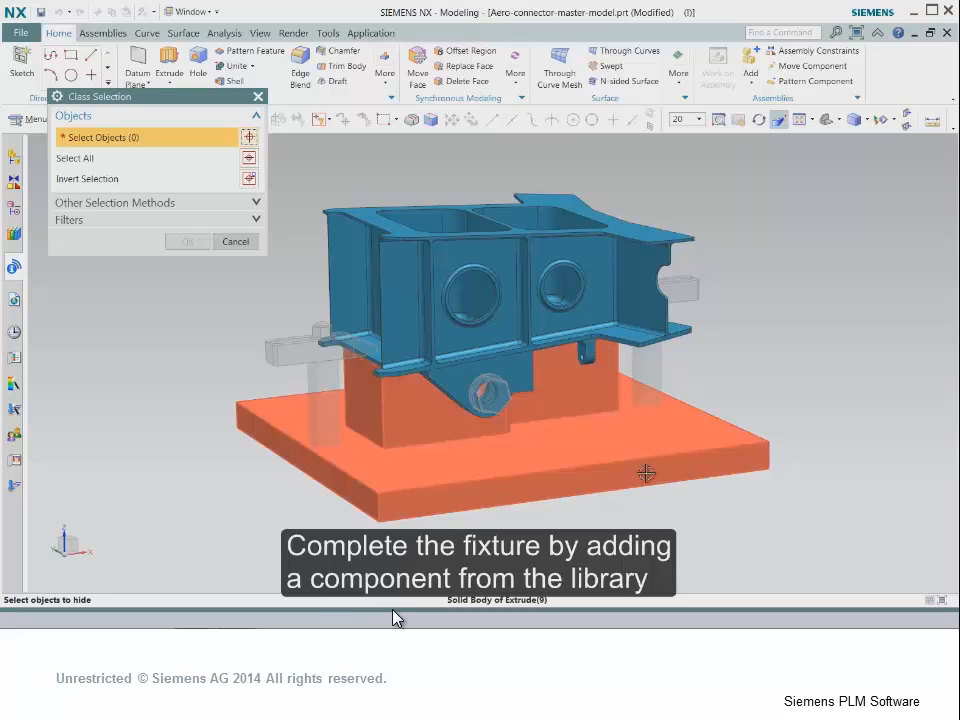
pyautogui.click(651, 430)
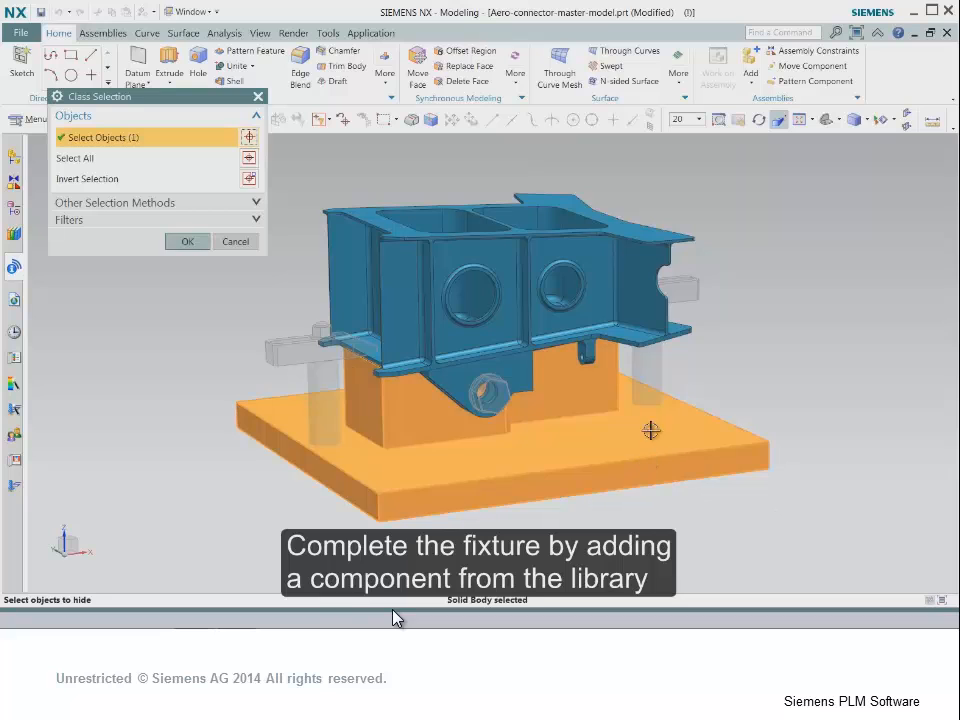
pyautogui.click(329, 397)
pyautogui.click(300, 348)
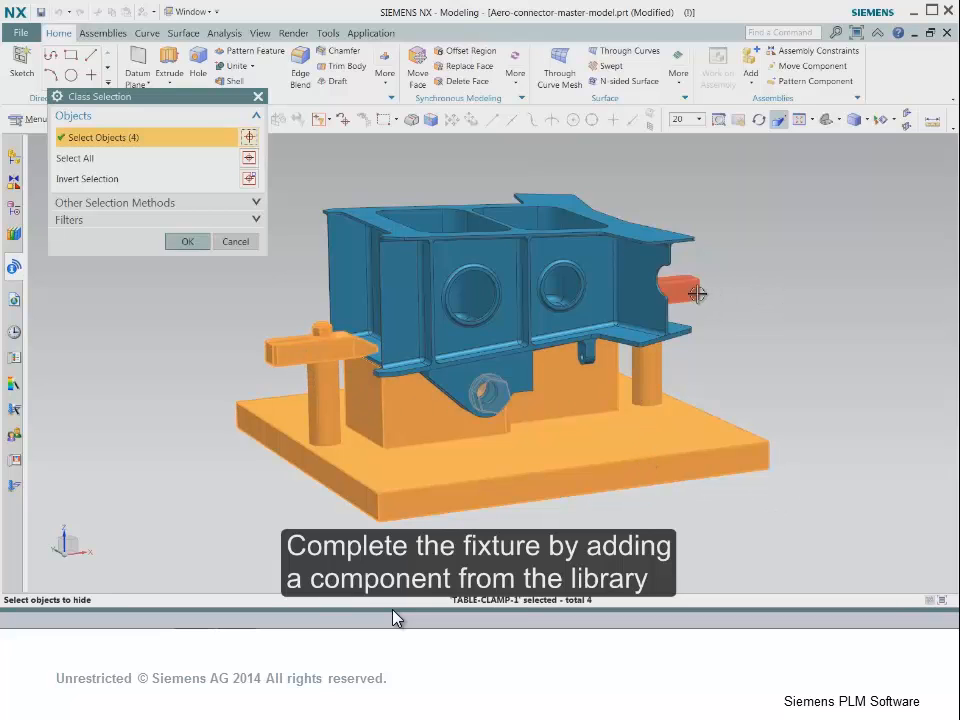
pyautogui.click(203, 244)
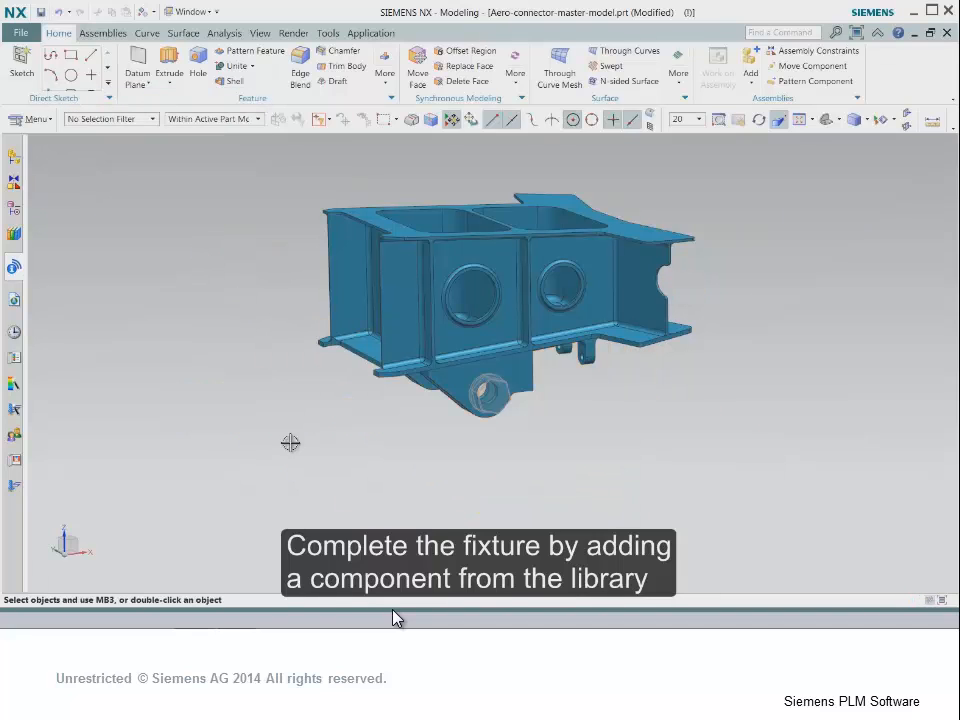
# - Remove all the connector's holes at once with Delete Face set to the Hole type
pyautogui.moveTo(298, 448); pyautogui.dragTo(514, 480, button='middle')
pyautogui.click(481, 85)
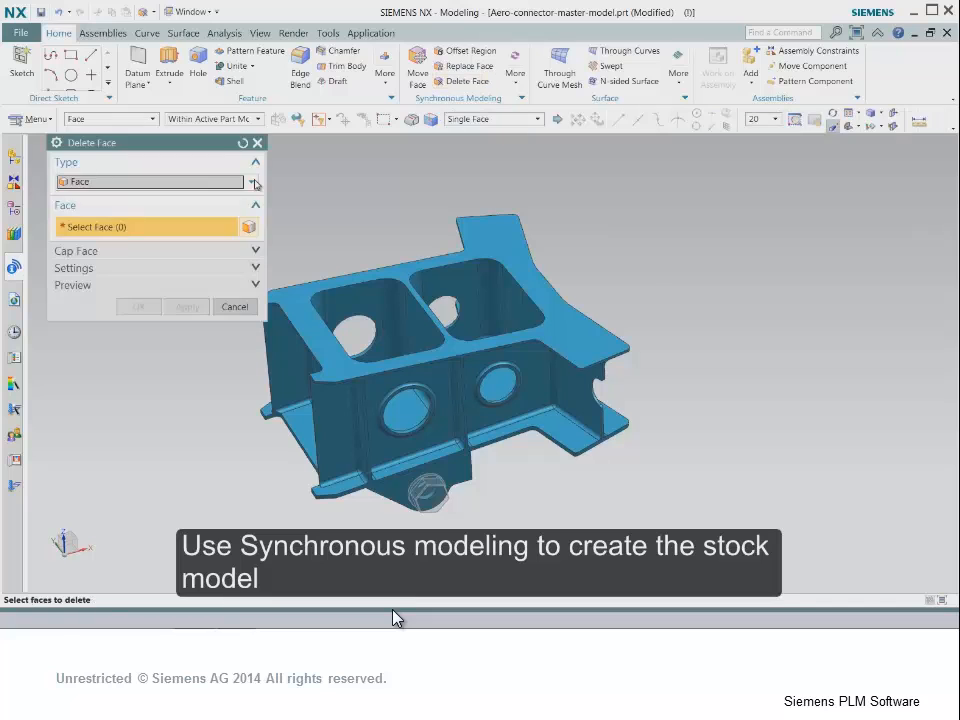
pyautogui.click(253, 181)
pyautogui.click(213, 210)
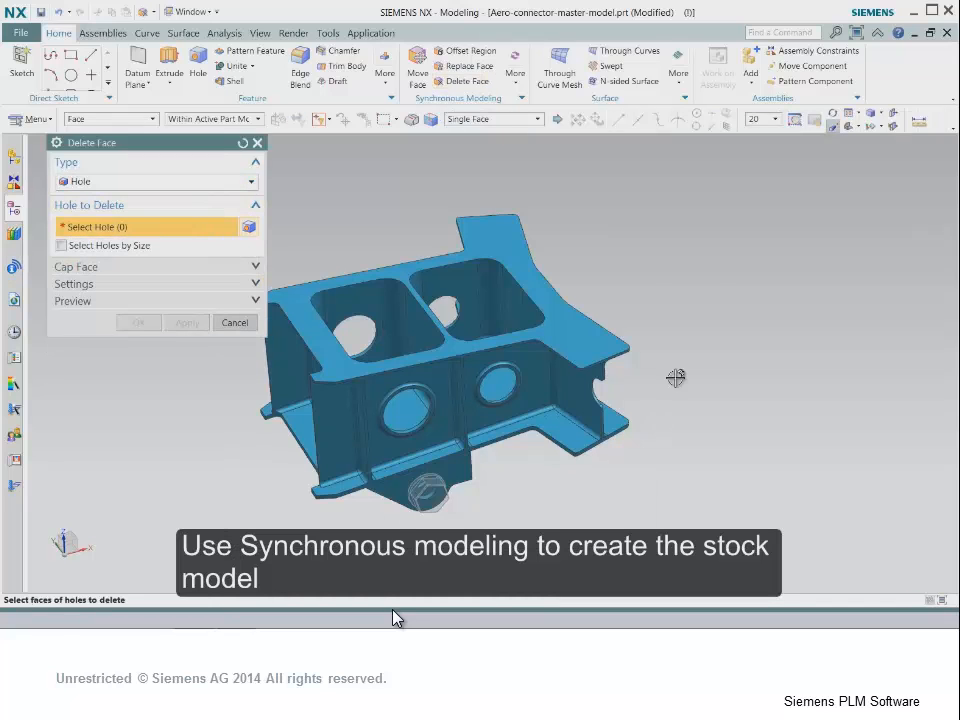
pyautogui.moveTo(226, 545); pyautogui.dragTo(718, 184)
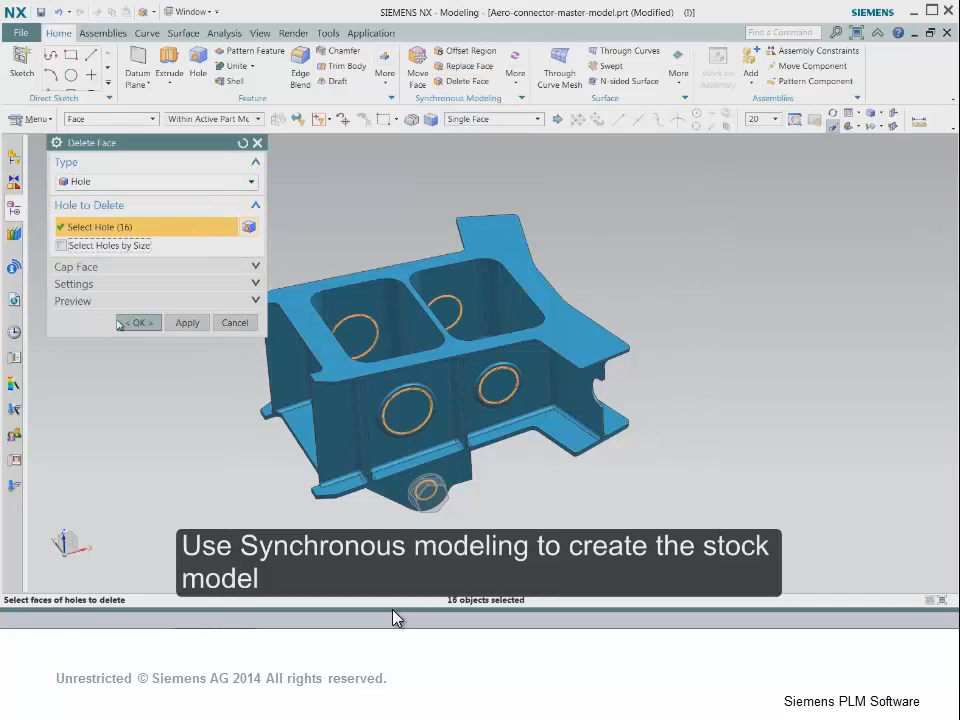
# - Offset the tangent faces of the connector's two rectangular pockets by 4 mm with Offset Region
pyautogui.moveTo(400, 330); pyautogui.dragTo(415, 405, button='middle')
pyautogui.click(471, 51)
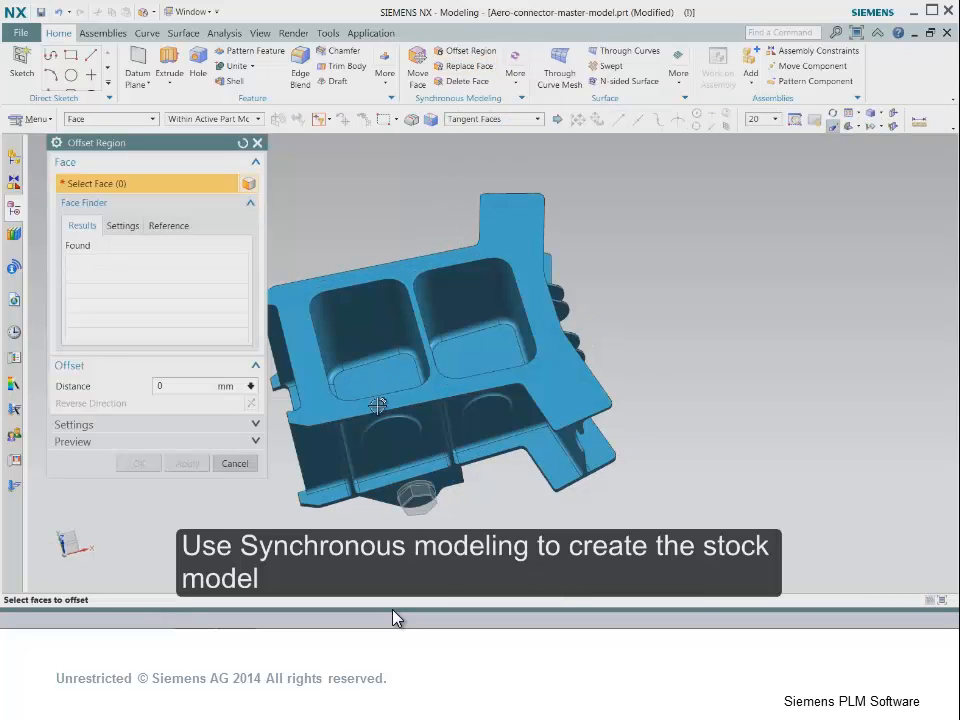
pyautogui.click(380, 373)
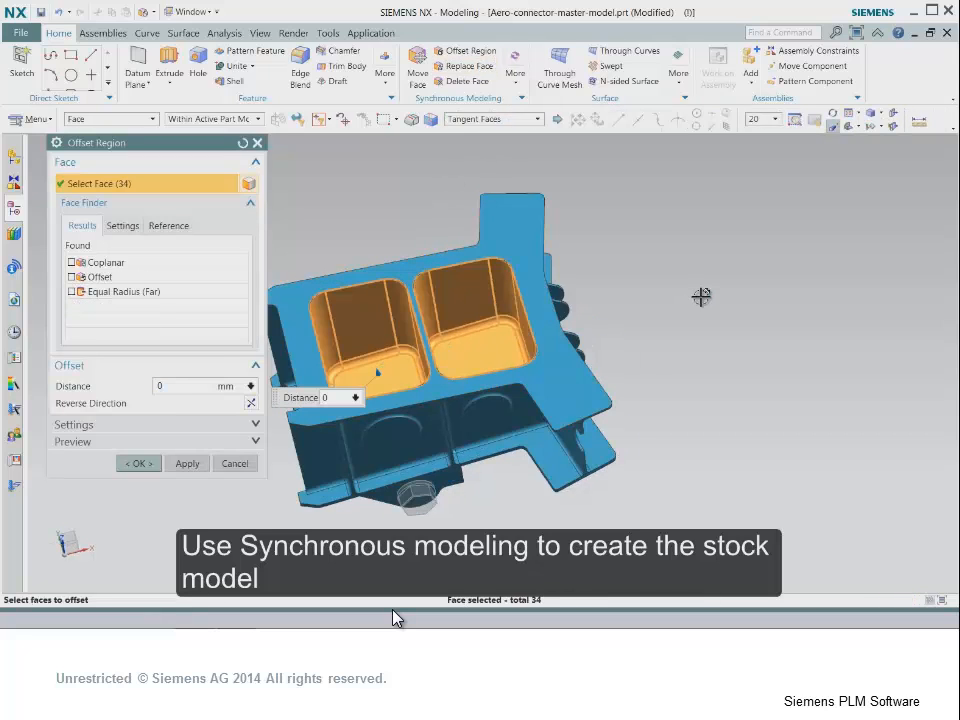
pyautogui.write('4')
pyautogui.click(140, 463)
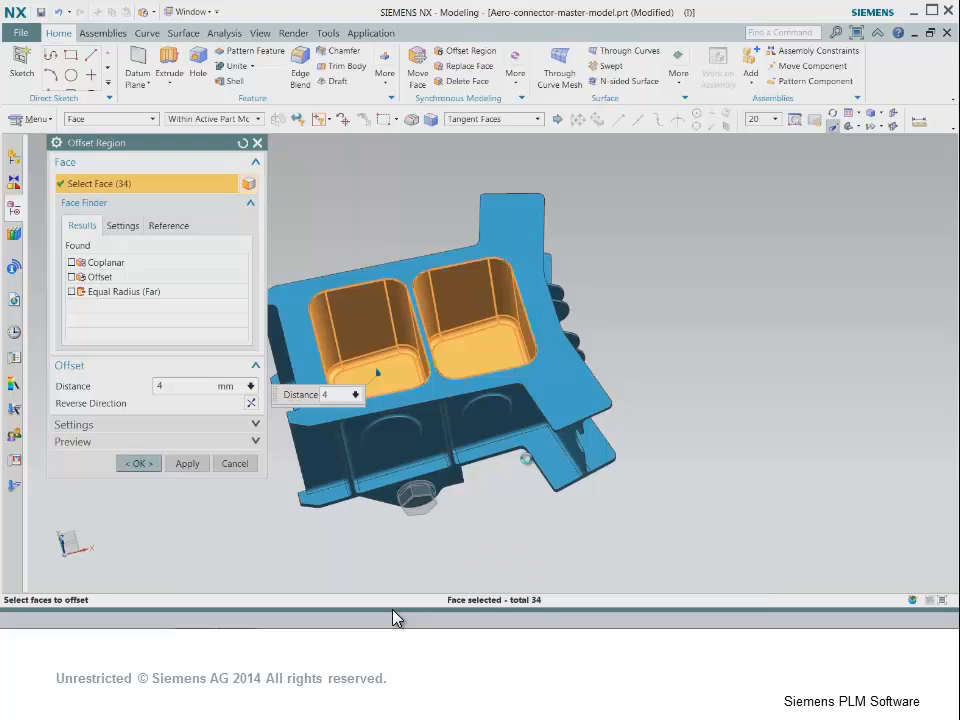
# - Delete the slots along the tops of the two sloped lugs, picking them by Slot Faces
pyautogui.moveTo(677, 381); pyautogui.dragTo(690, 326, button='middle')
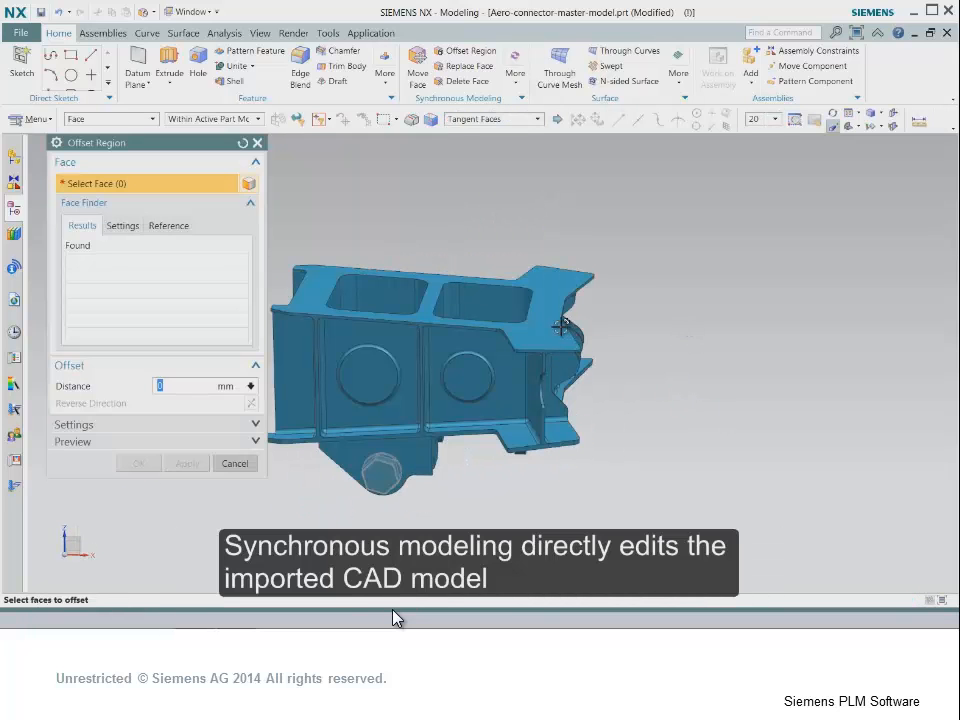
pyautogui.click(562, 326)
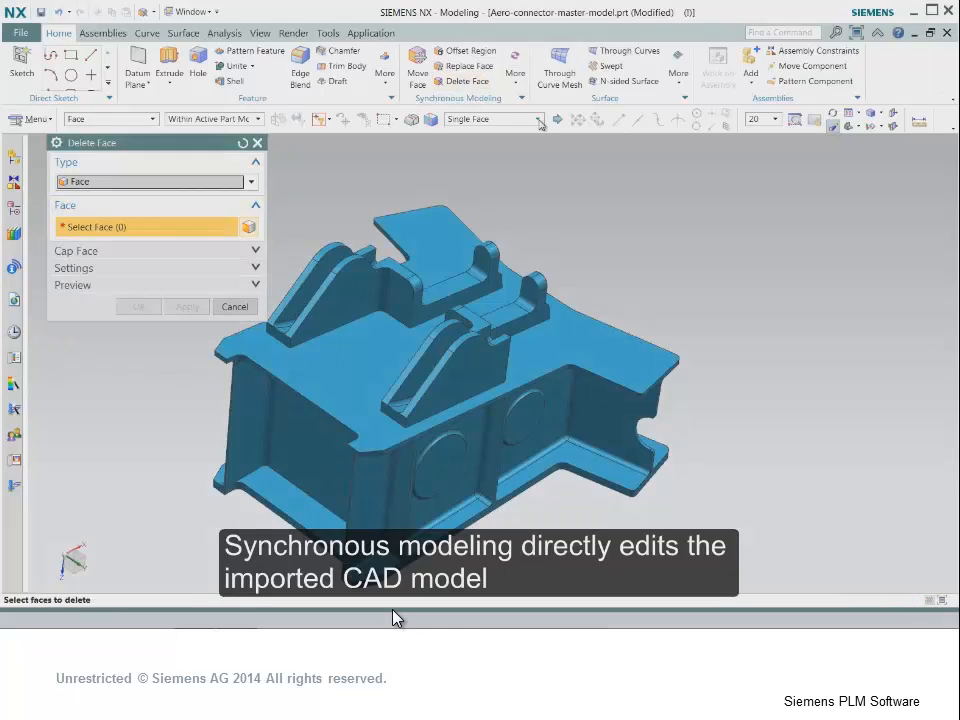
pyautogui.click(540, 119)
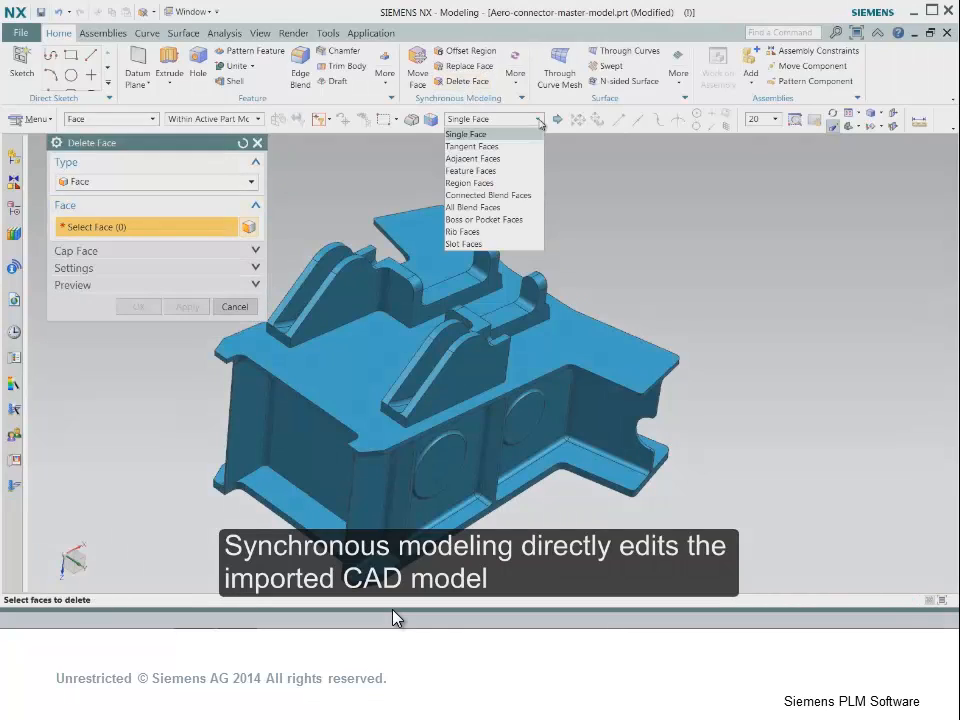
pyautogui.click(475, 245)
pyautogui.click(437, 350)
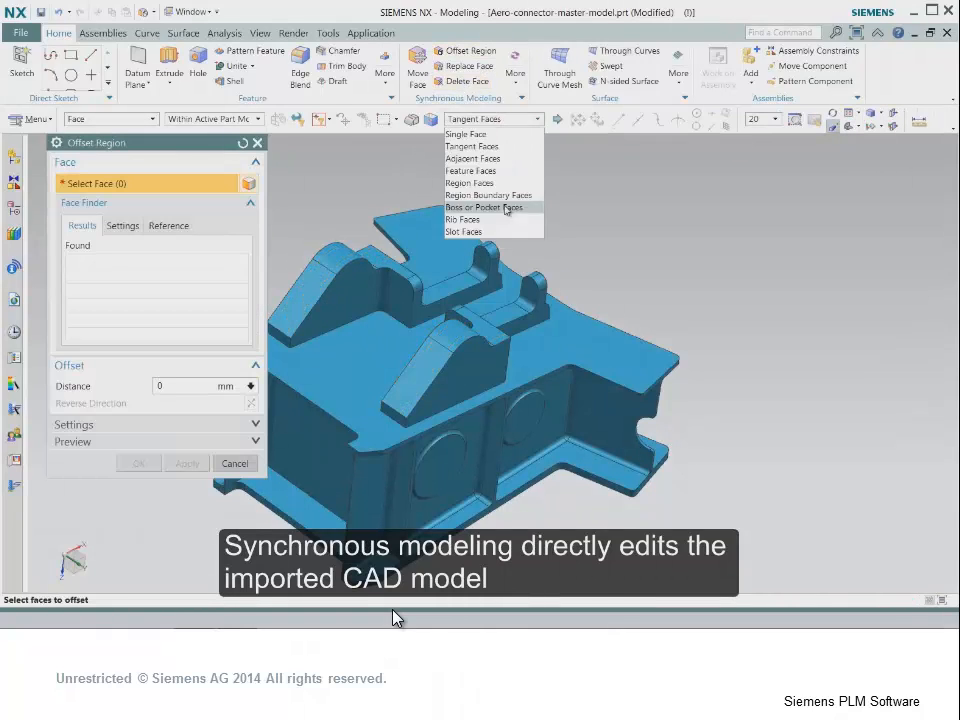
# - Thicken both lugs with Offset Region, picking their faces by Boss or Pocket Faces
pyautogui.click(482, 207)
pyautogui.click(342, 258)
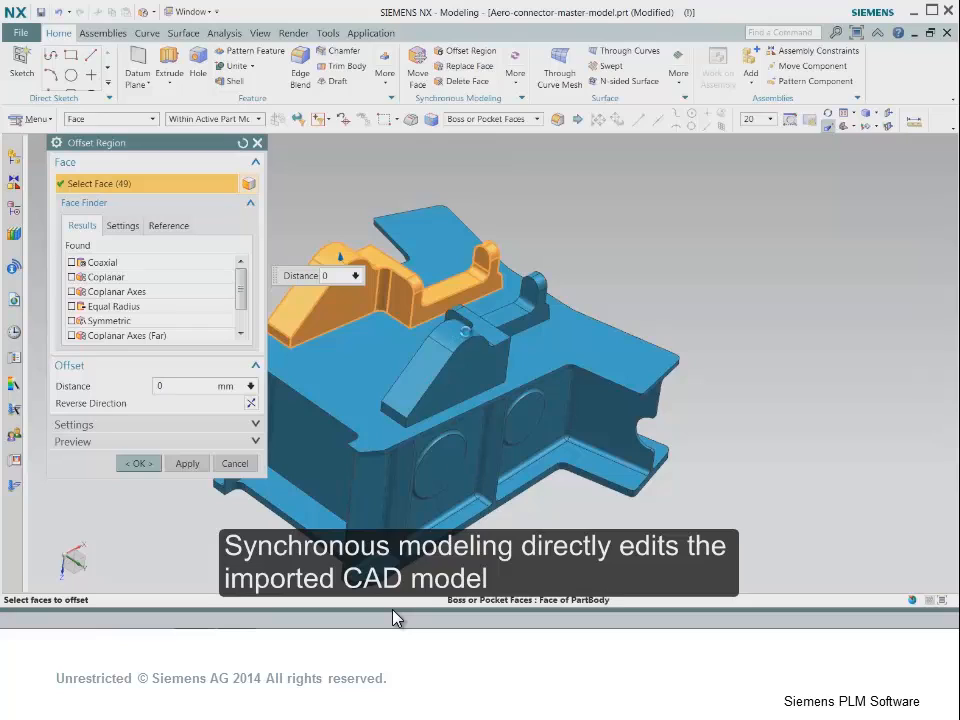
pyautogui.click(472, 330)
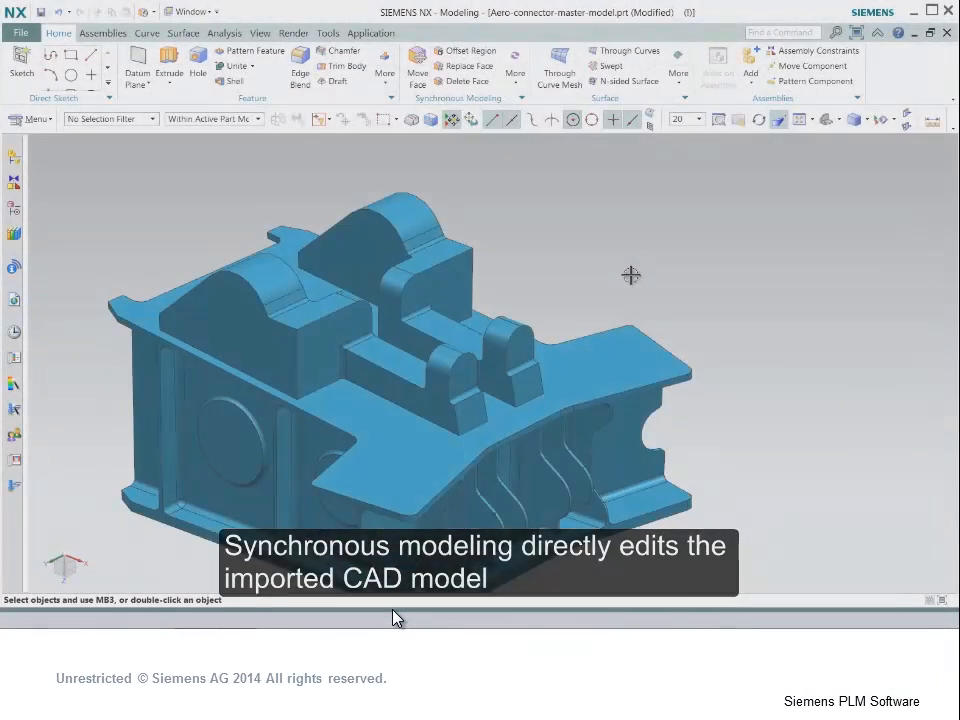
# - Enlarge the connected blends at the inner corners of the lugs with Resize Blend, and delete the small blend faces on the lug ends
pyautogui.click(515, 65)
pyautogui.click(540, 147)
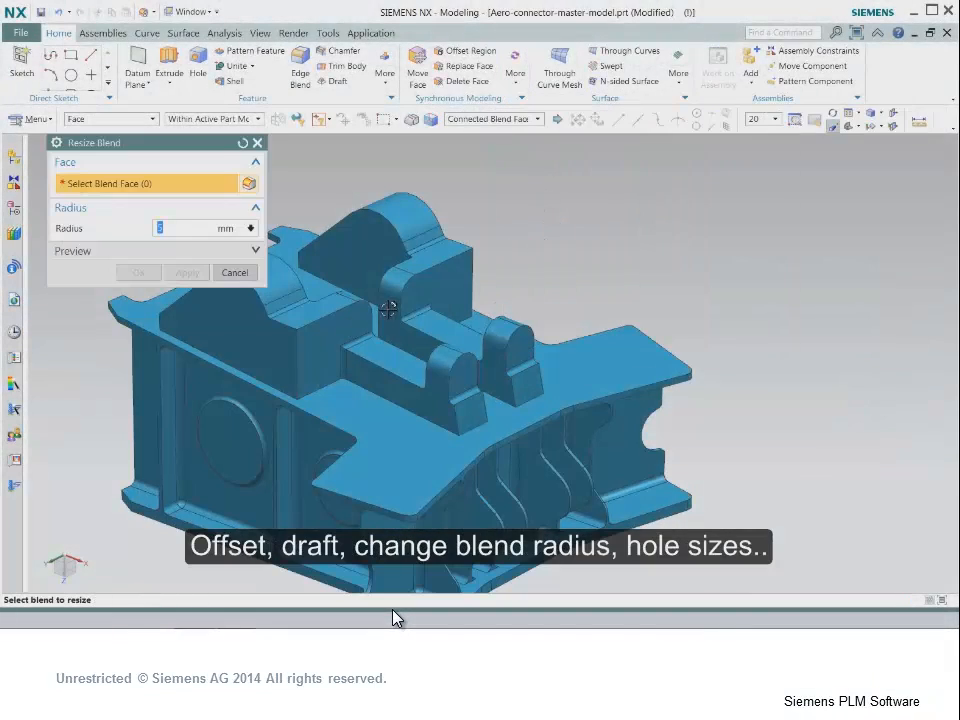
pyautogui.scroll(2, 389, 310)
pyautogui.click(318, 387)
pyautogui.moveTo(318, 387); pyautogui.dragTo(480, 450, button='middle')
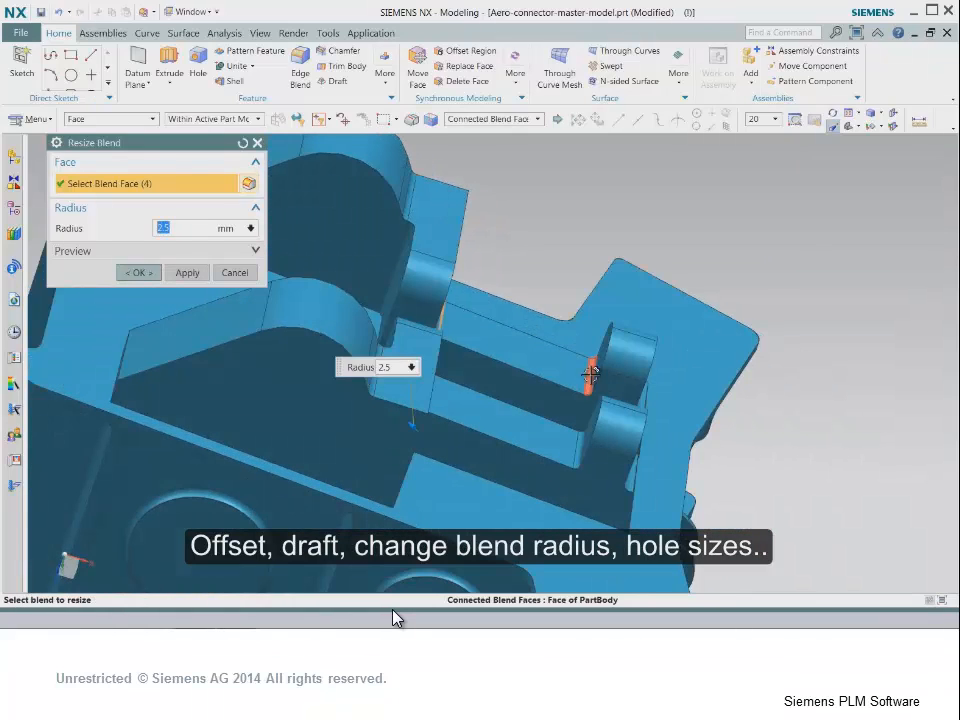
pyautogui.write('1')
pyautogui.click(133, 272)
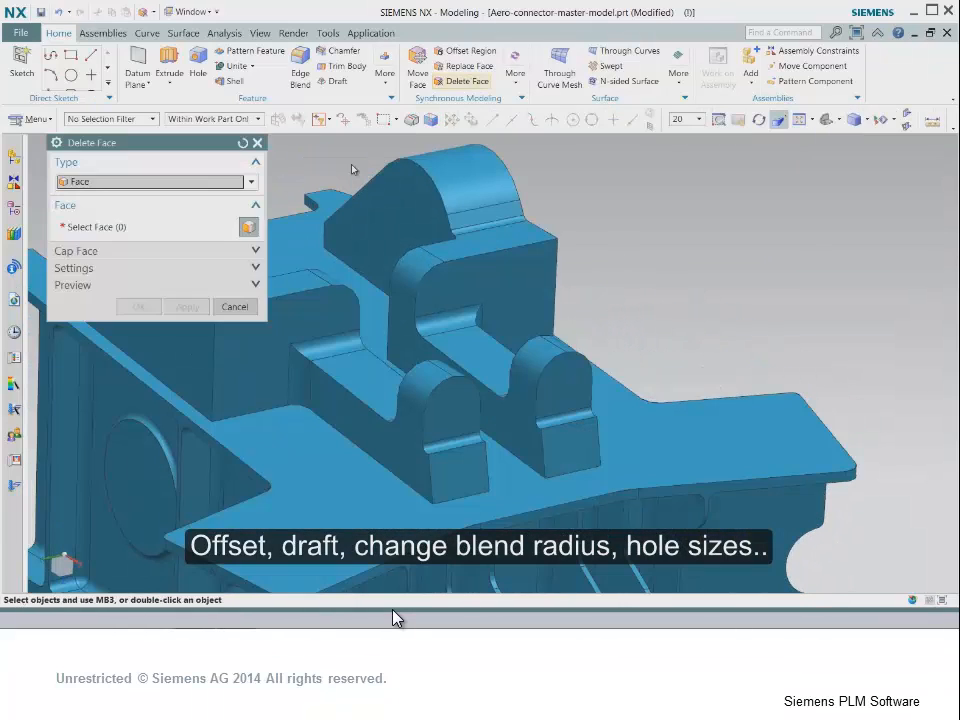
pyautogui.click(564, 414)
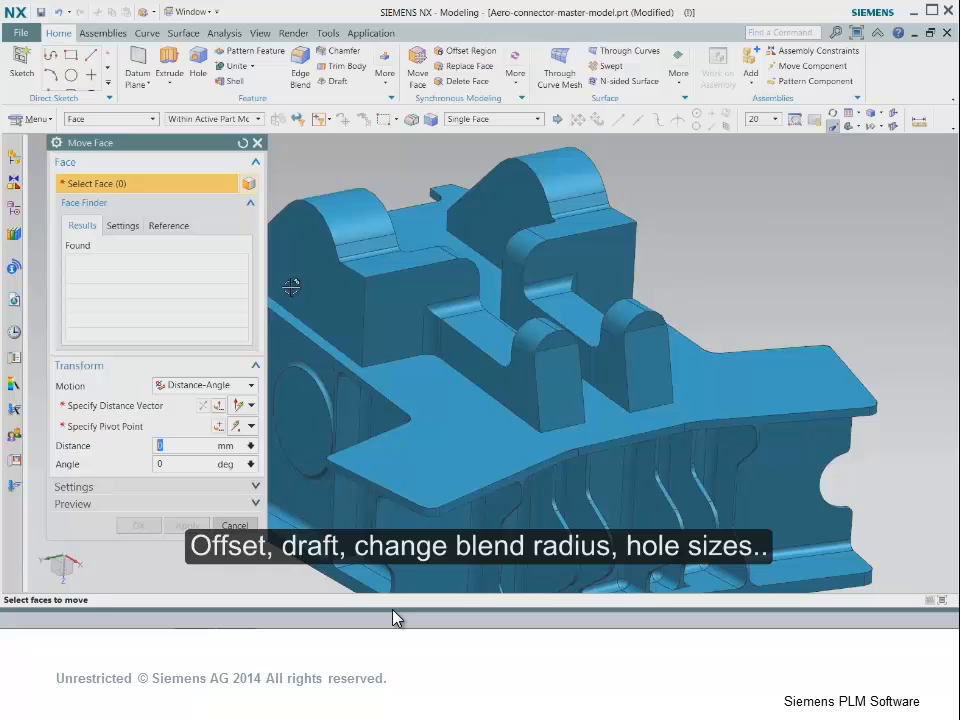
# - Tilt the outer side faces of the two lugs with Move Face, using angles of 351 and 10 degrees
pyautogui.click(398, 287)
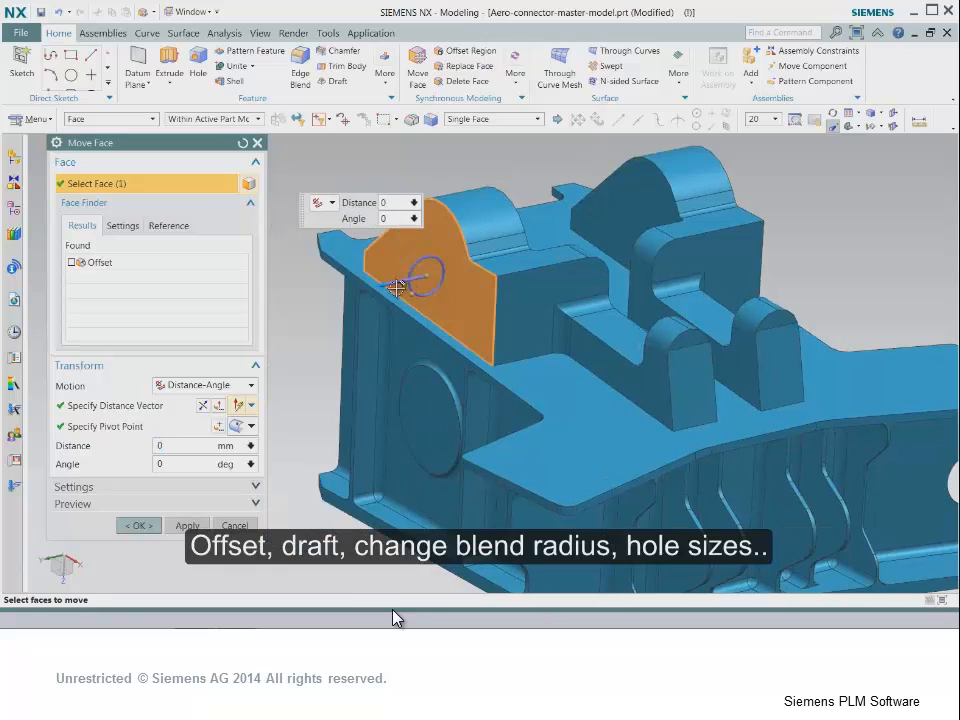
pyautogui.moveTo(414, 285); pyautogui.dragTo(412, 285)
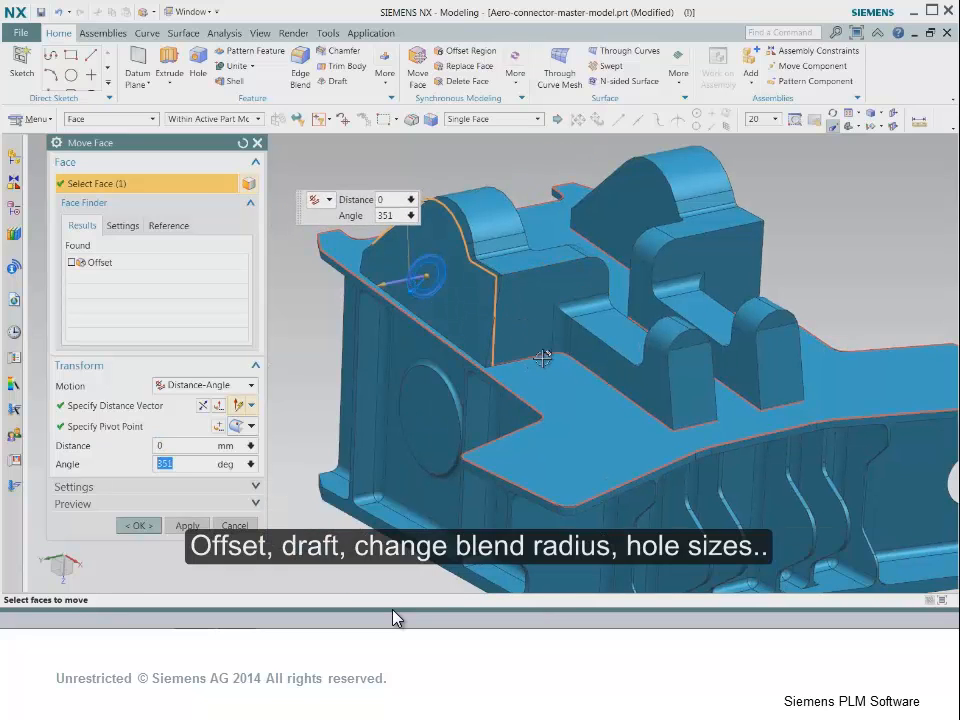
pyautogui.moveTo(544, 360); pyautogui.dragTo(490, 352, button='middle')
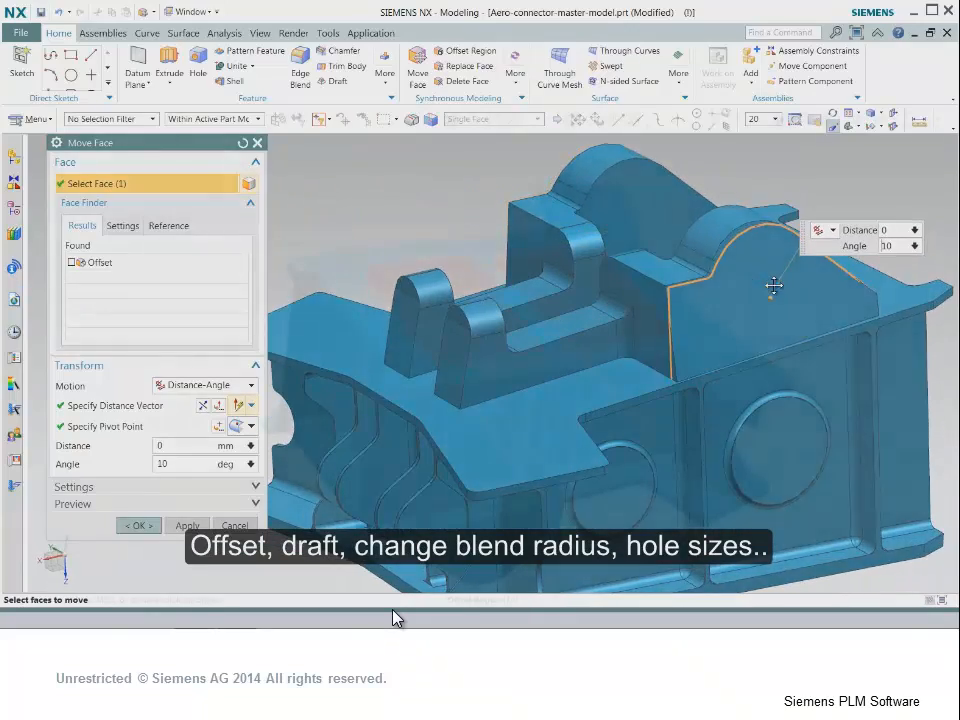
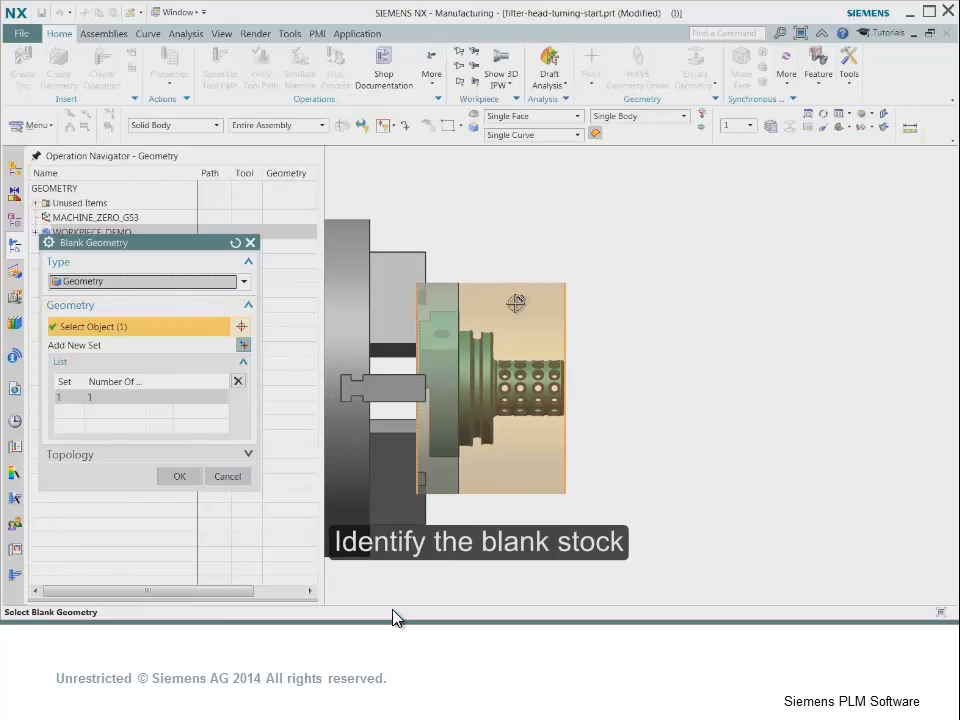
# - Confirm the blank geometry and assign aluminum 7050 (MAT0_00266) from the material library to WORKPIECE_DEMO
pyautogui.click(179, 476)
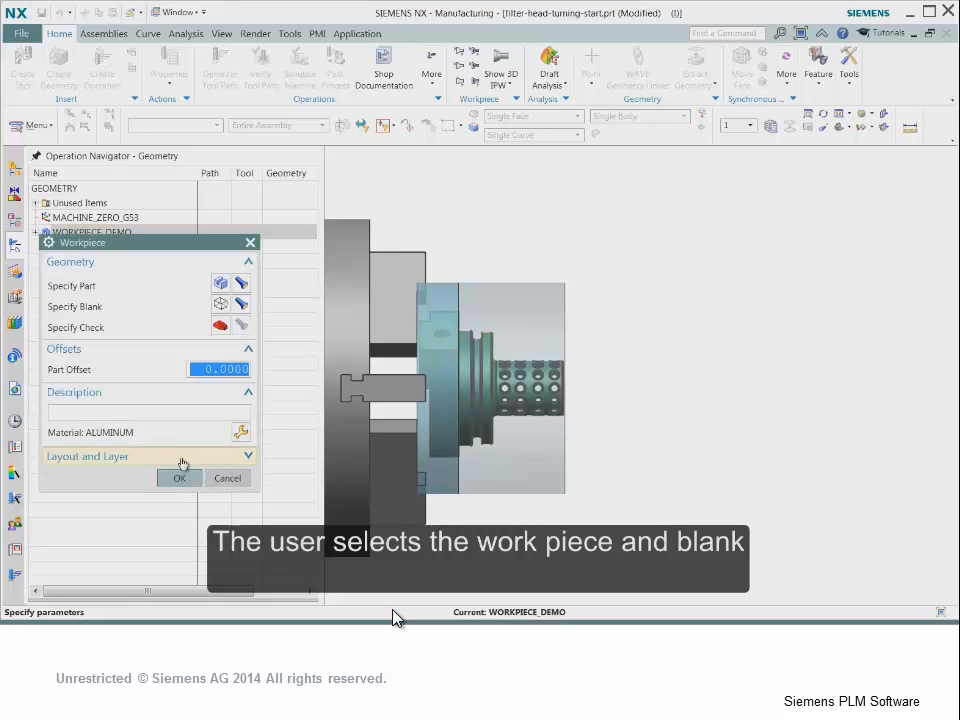
pyautogui.click(241, 432)
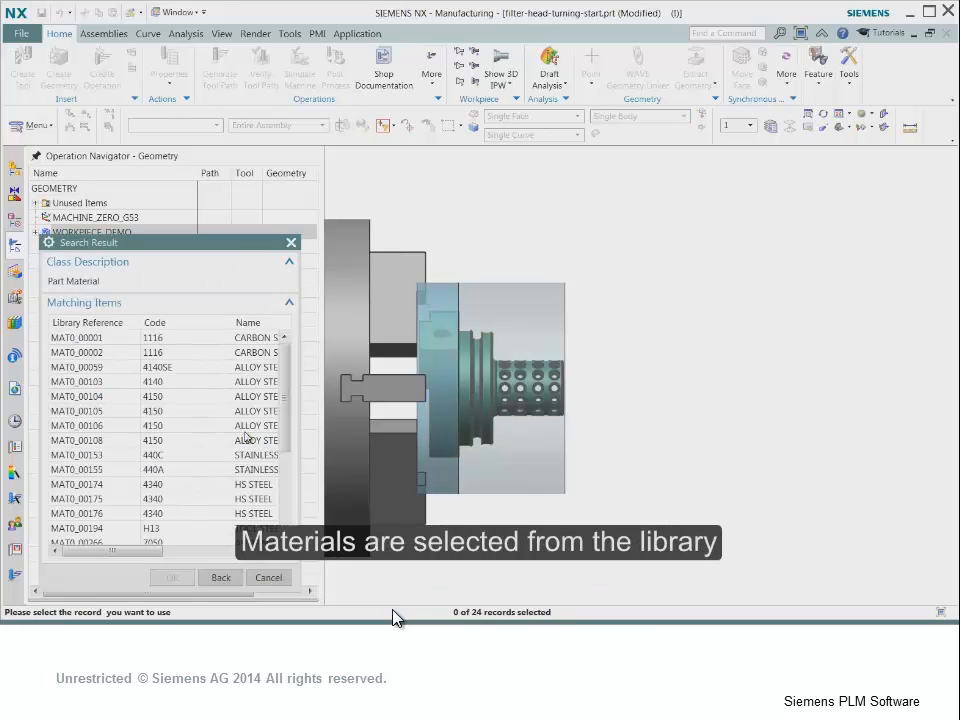
pyautogui.scroll(-3, 250, 400)
pyautogui.click(249, 397)
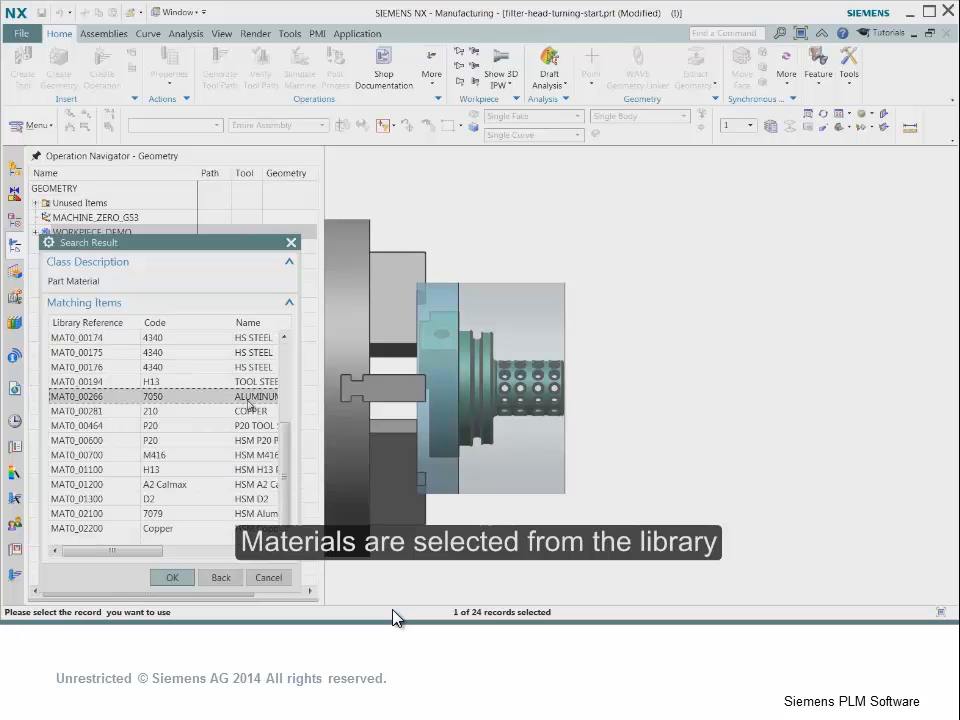
pyautogui.click(172, 577)
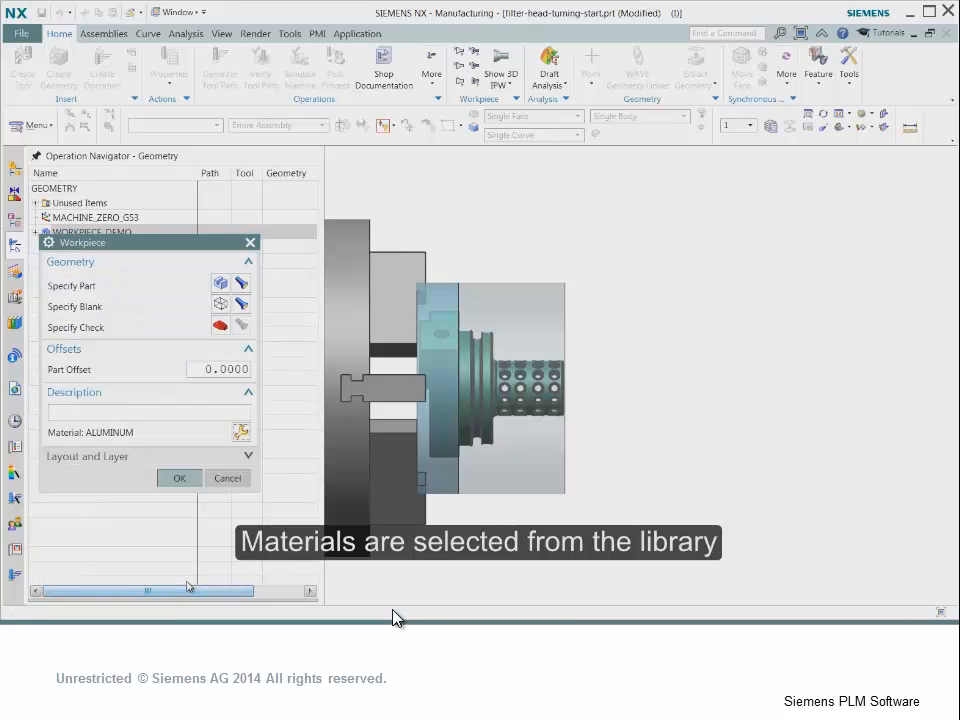
pyautogui.click(179, 478)
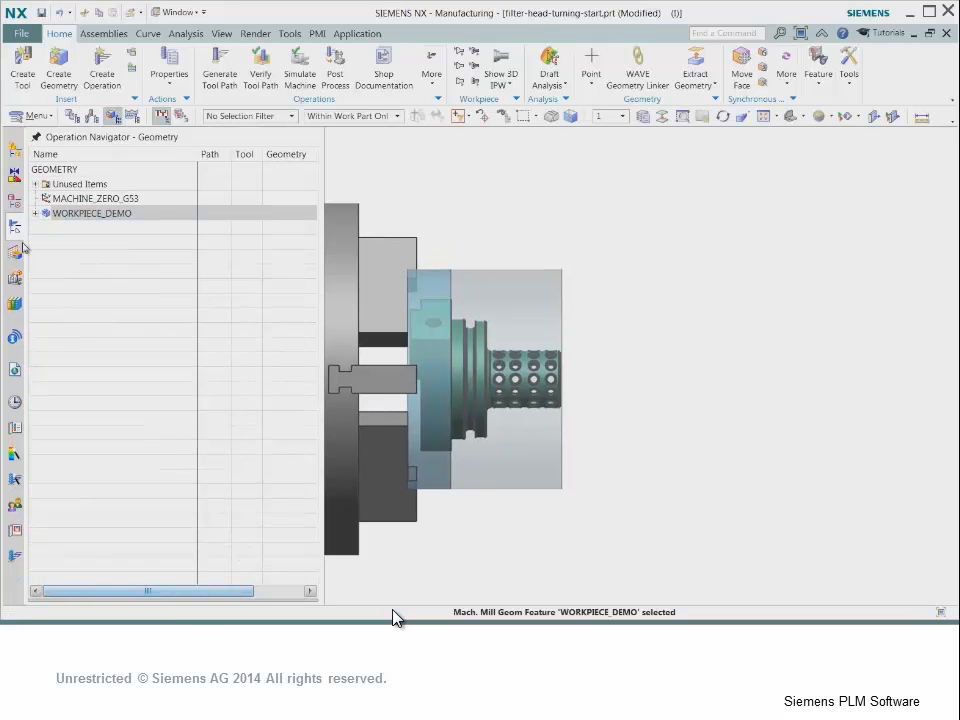
# - Expand WORKPIECE_DEMO and open TURNING_WORKPIECE_DEMO to inspect its spun outline for turning
pyautogui.click(35, 214)
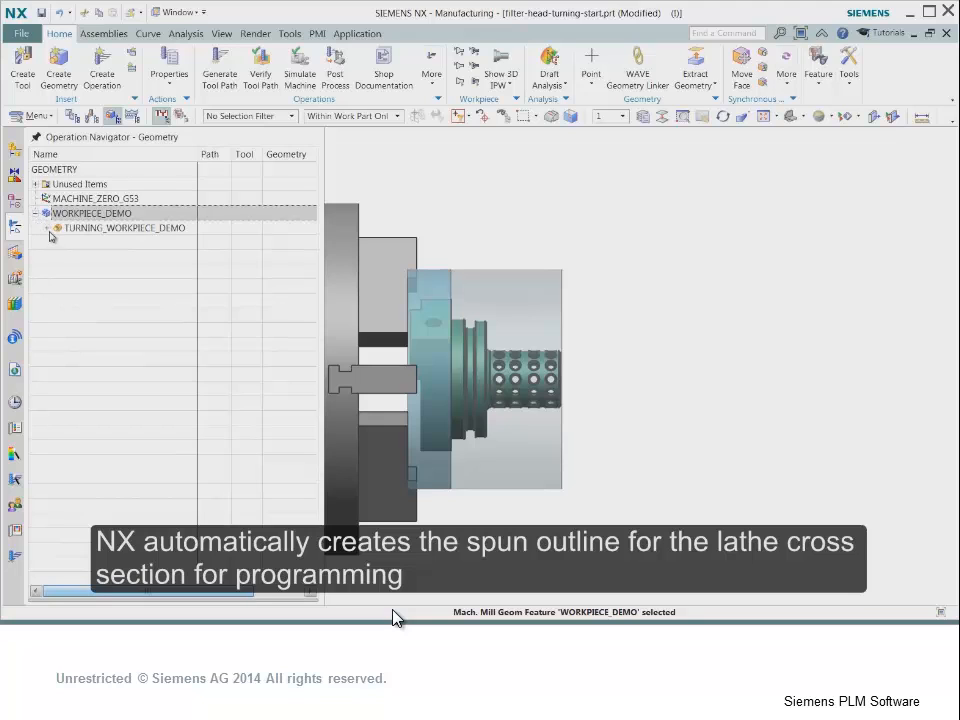
pyautogui.click(47, 228)
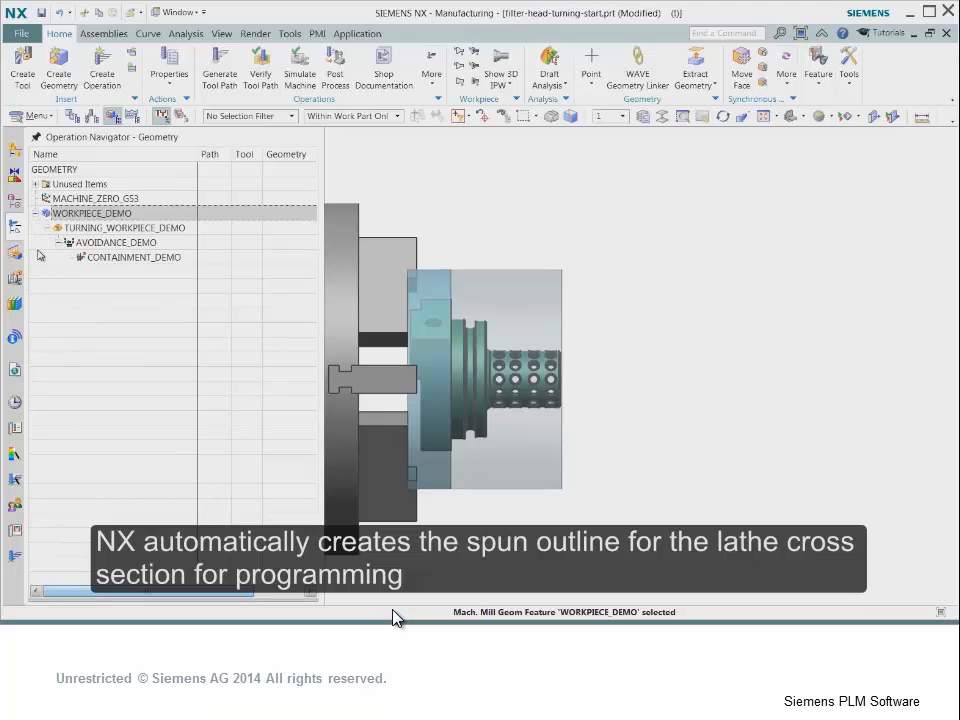
pyautogui.doubleClick(90, 229)
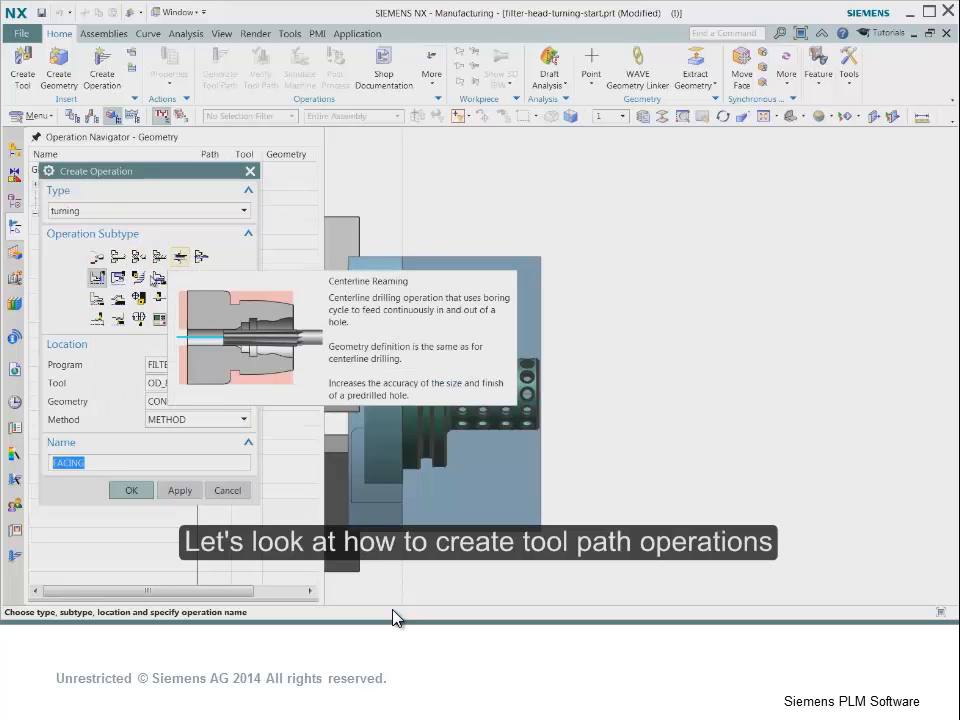
# - Create a Facing operation in program FILTER-HEAD with tool OD_80_L under CONTAINMENT_DEMO, and generate its tool path
pyautogui.click(91, 282)
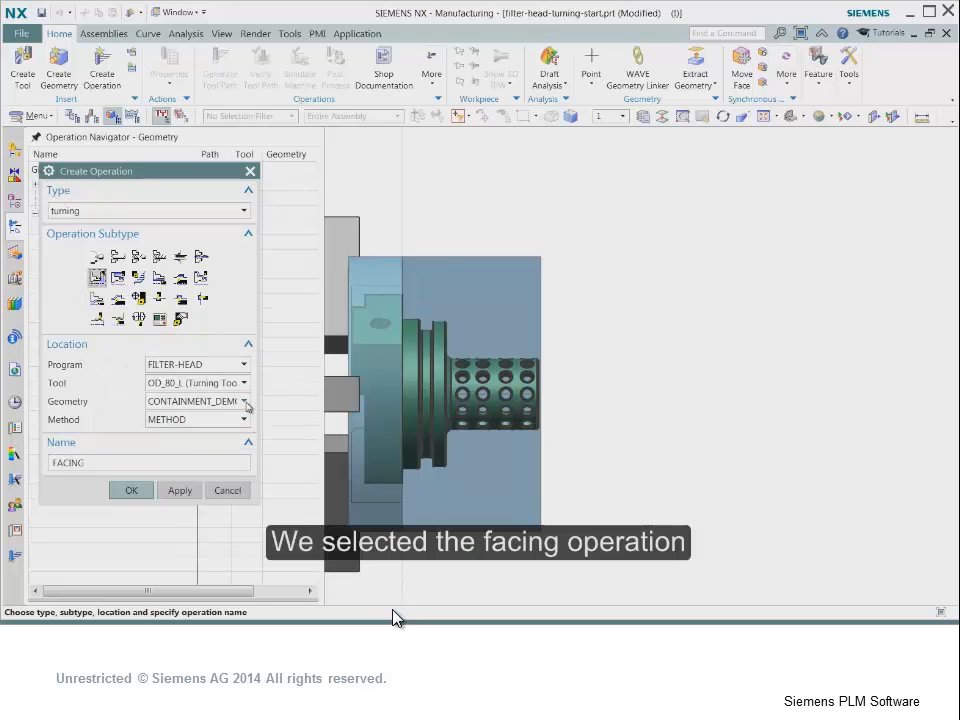
pyautogui.click(131, 490)
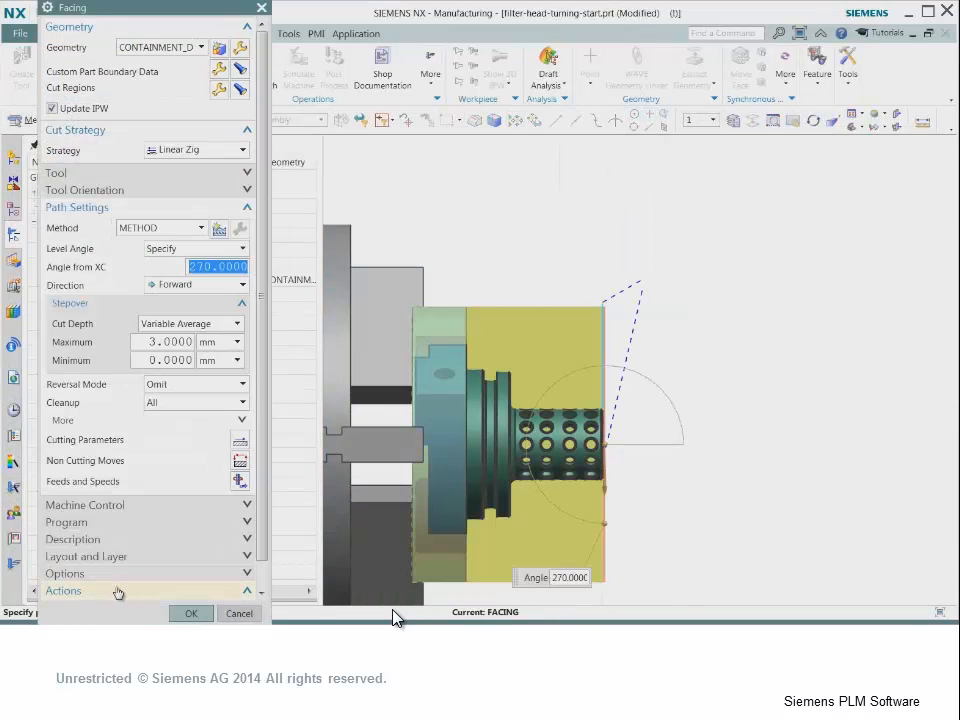
pyautogui.click(188, 614)
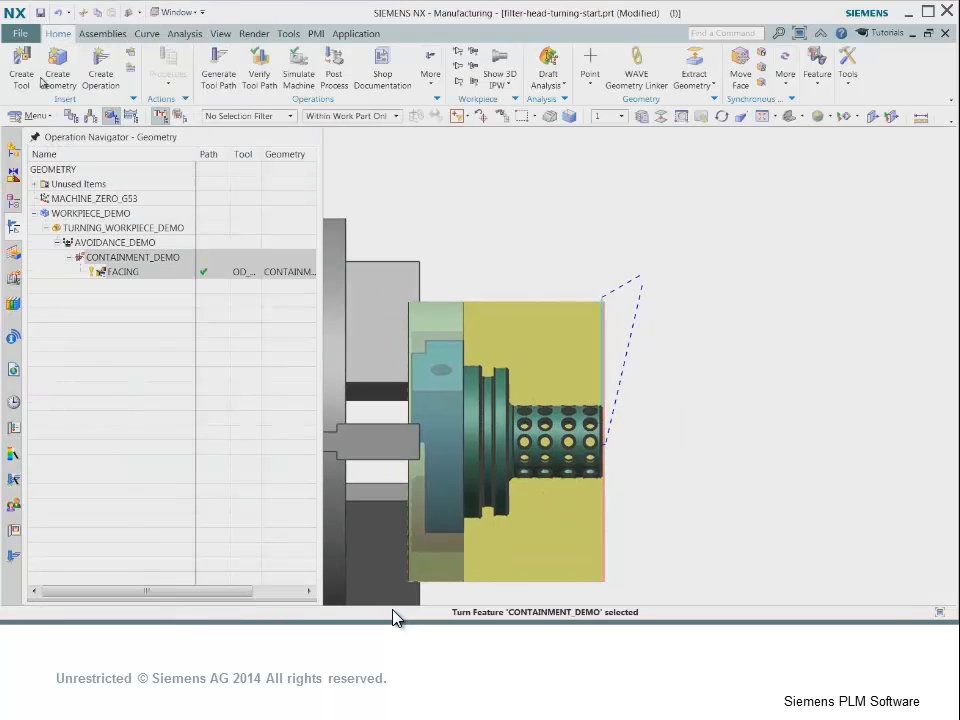
# - Create a Rough Turn OD operation named ROUGH_TURN_OD under CONTAINMENT_DEMO and generate its tool path
pyautogui.click(97, 76)
pyautogui.click(117, 115)
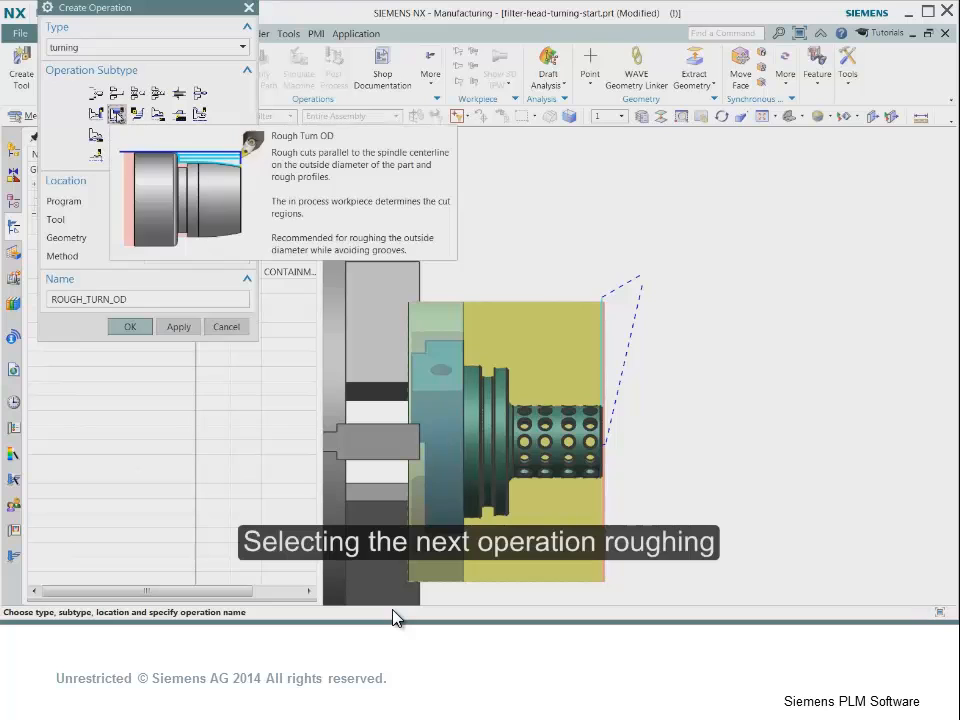
pyautogui.click(130, 326)
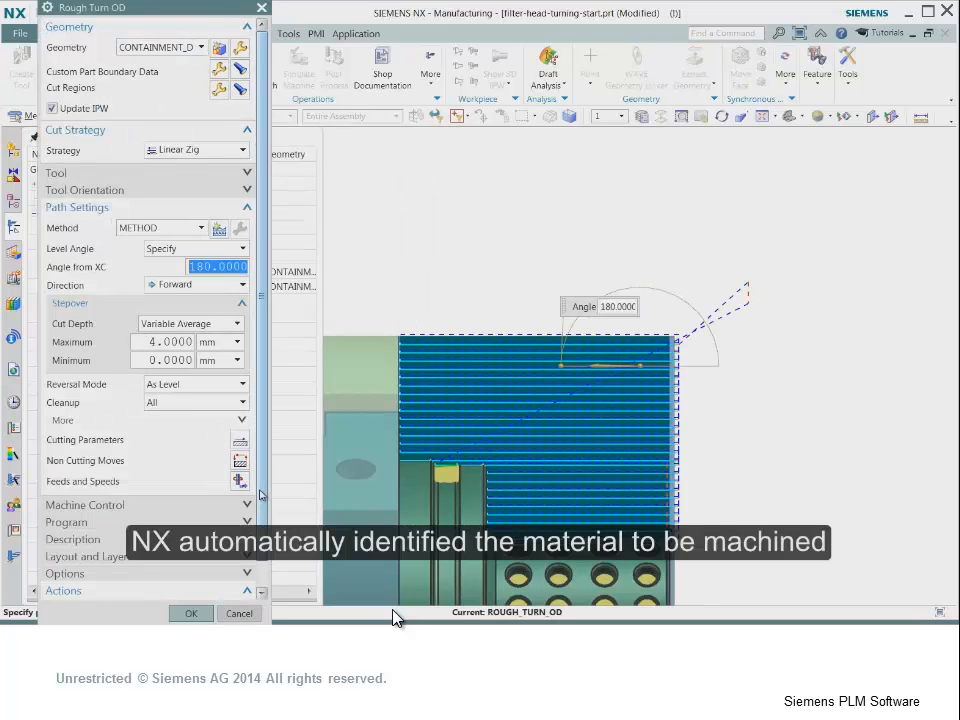
pyautogui.moveTo(262, 495); pyautogui.dragTo(262, 522)
pyautogui.click(189, 613)
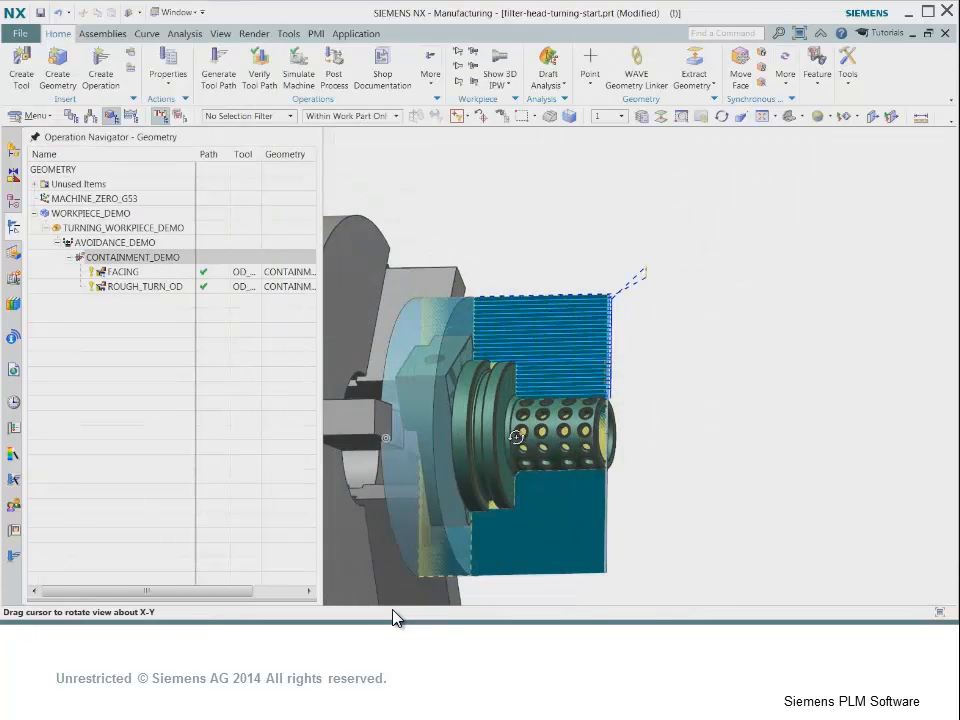
# - Verify the facing and roughing tool paths with a 3D Dynamic material removal simulation at animation speed 10
pyautogui.moveTo(500, 430); pyautogui.dragTo(515, 455, button='middle')
pyautogui.click(260, 62)
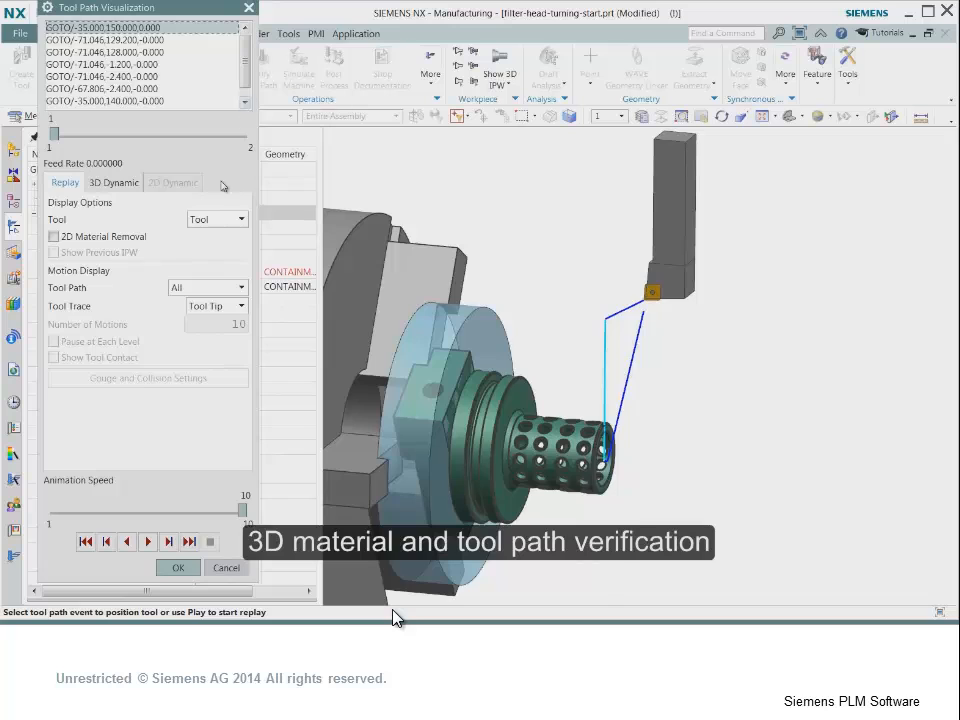
pyautogui.click(114, 182)
pyautogui.click(148, 541)
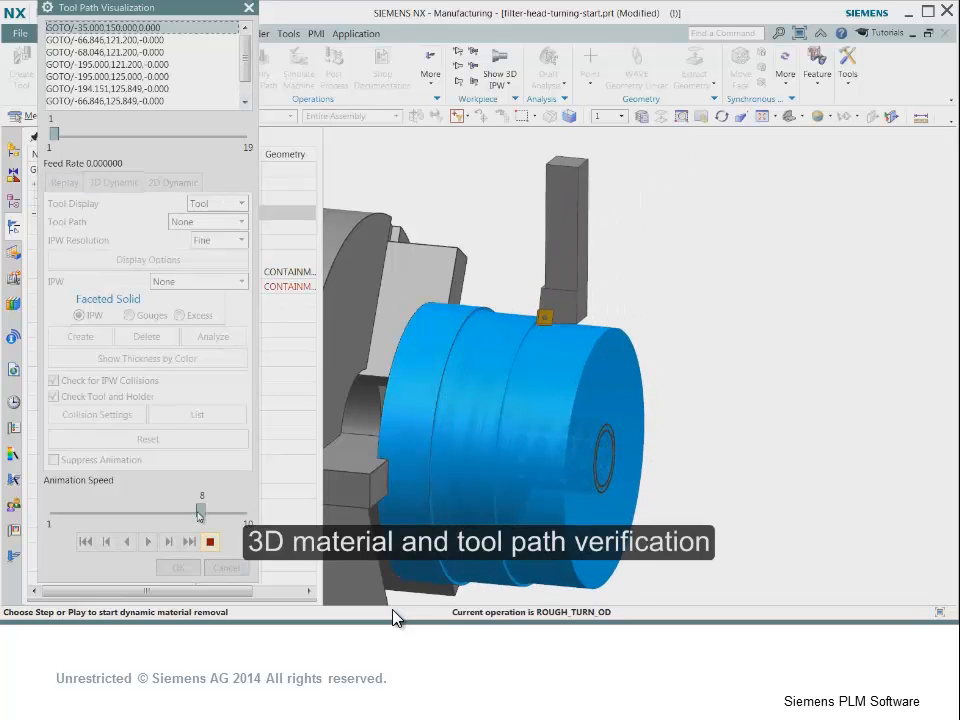
pyautogui.moveTo(200, 513); pyautogui.dragTo(246, 511)
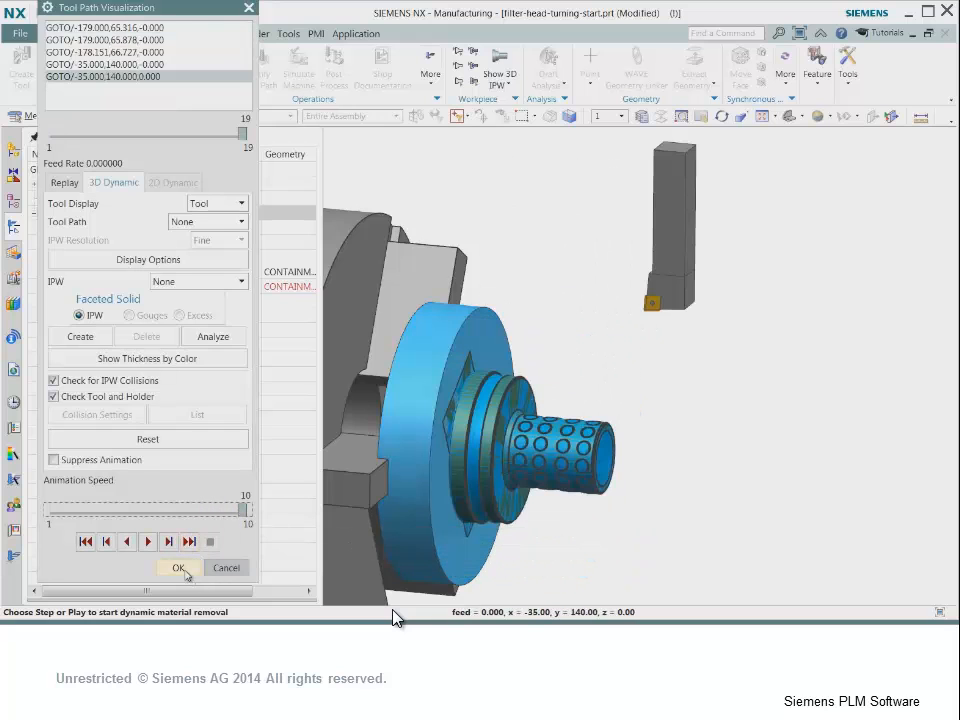
pyautogui.click(178, 568)
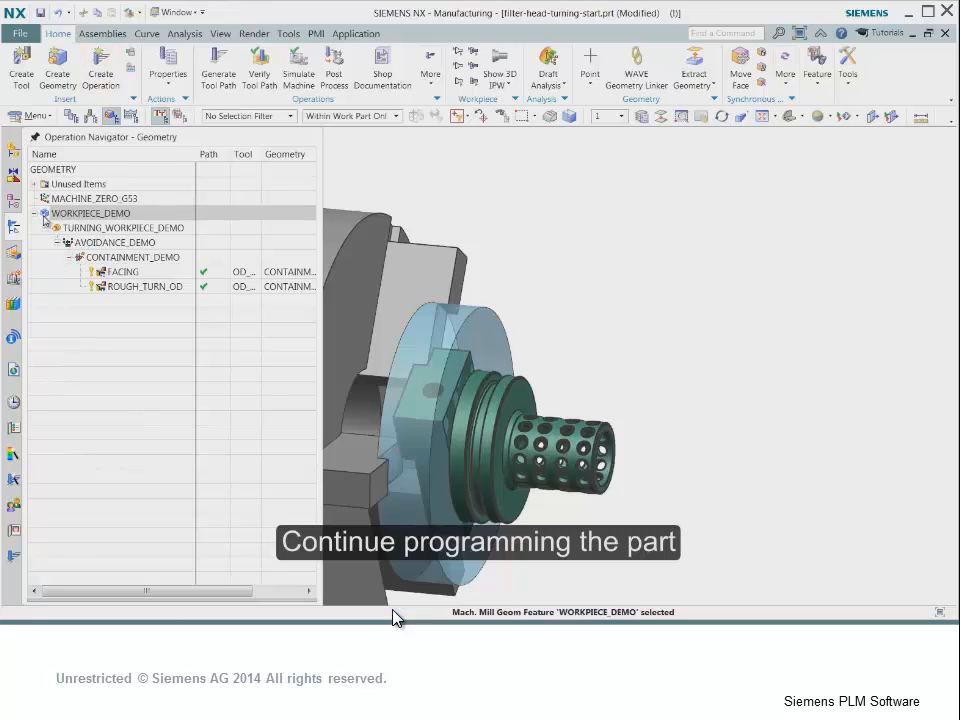
# - Expand the WORKPIECE group in Unused Items and play the tool path verification of all its turning operations
pyautogui.click(34, 214)
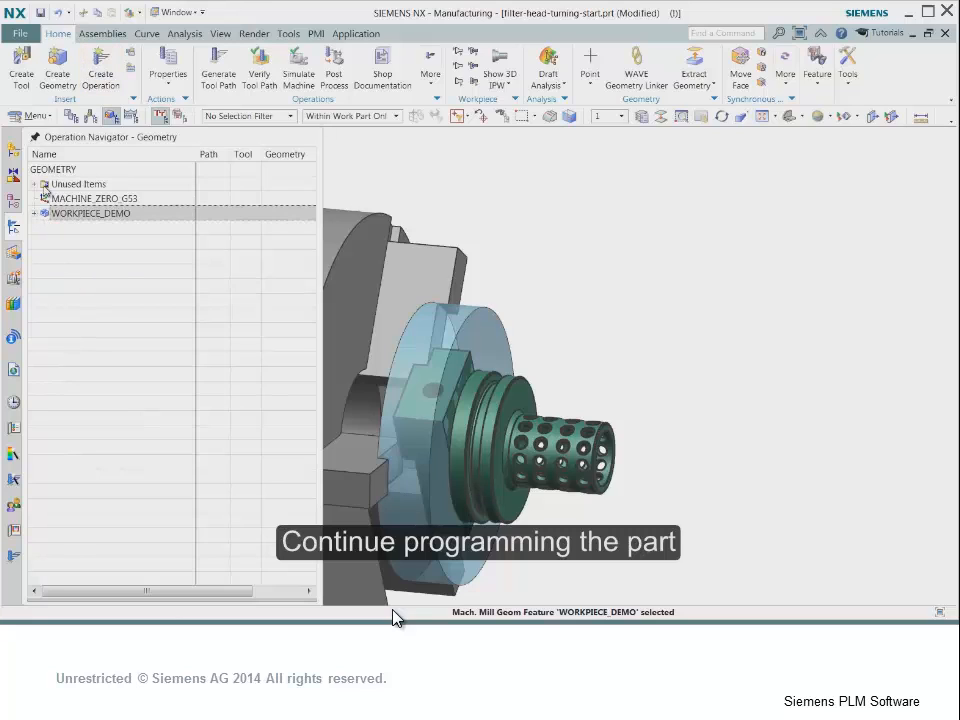
pyautogui.click(36, 186)
pyautogui.click(46, 199)
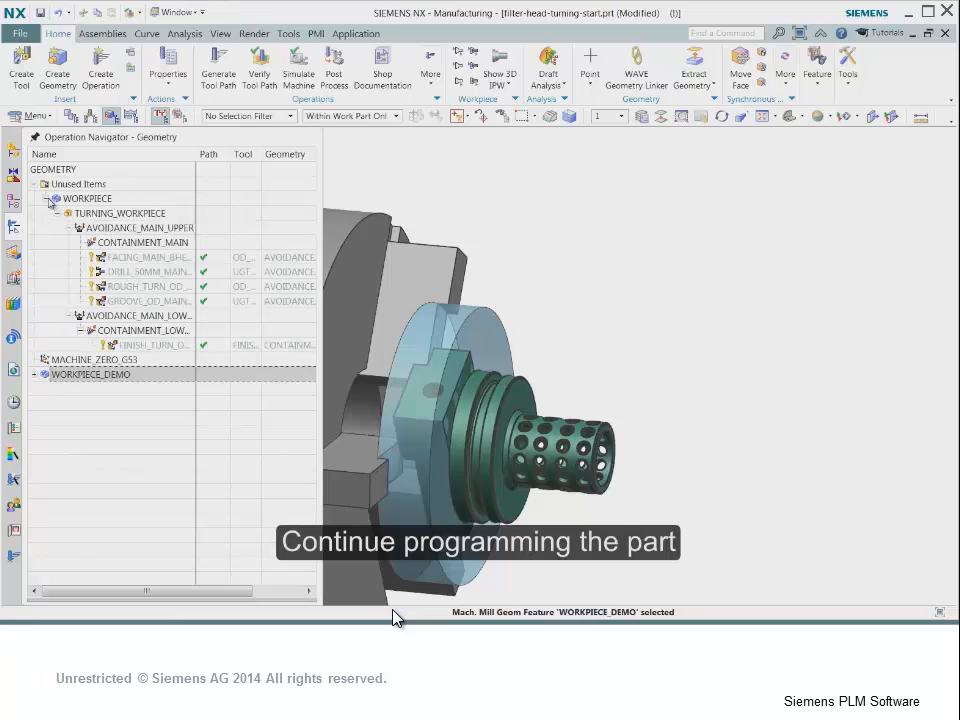
pyautogui.click(99, 199)
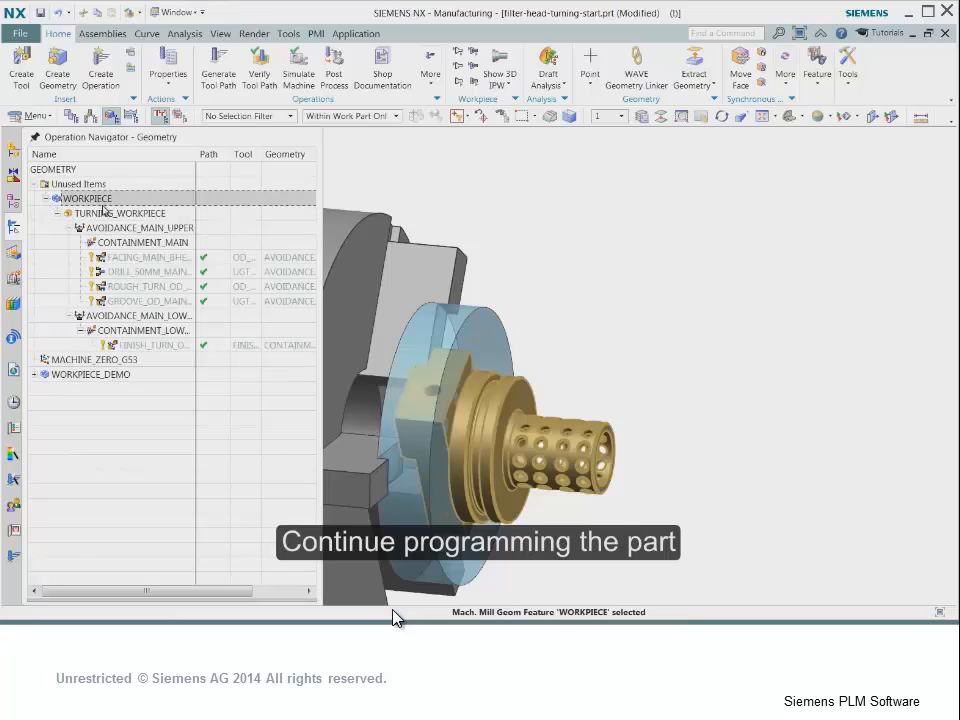
pyautogui.click(259, 80)
pyautogui.click(149, 542)
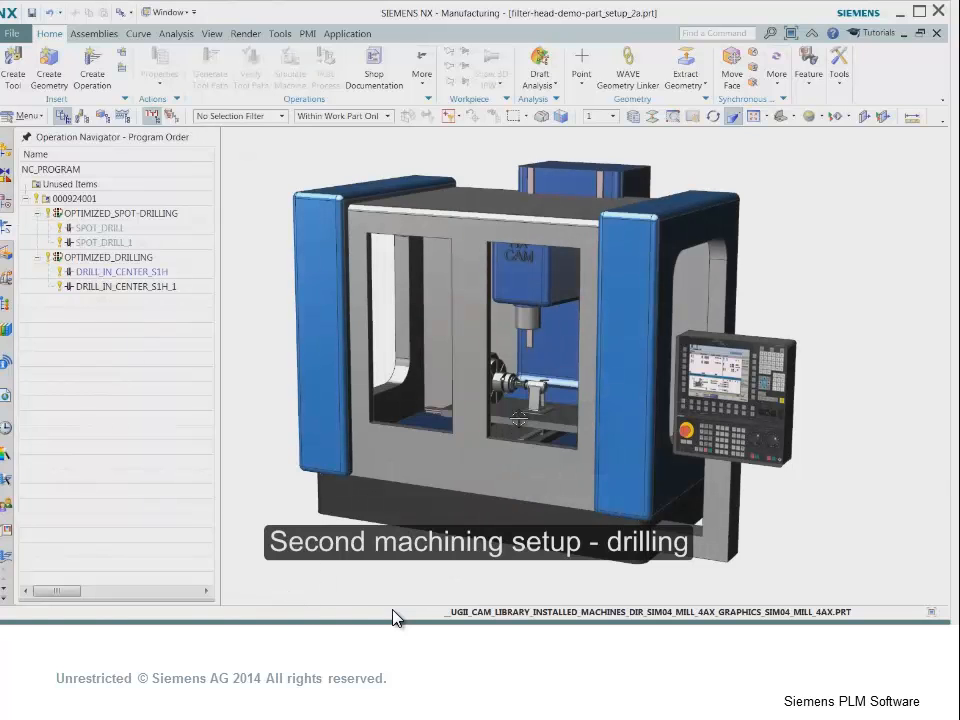
# - Examine the chuck and tailstock setup in the 4-axis mill, and highlight the geometry of the OPTIMIZED_SPOT-DRILLING and OPTIMIZED_DRILLING groups
pyautogui.scroll(5, 519, 418)
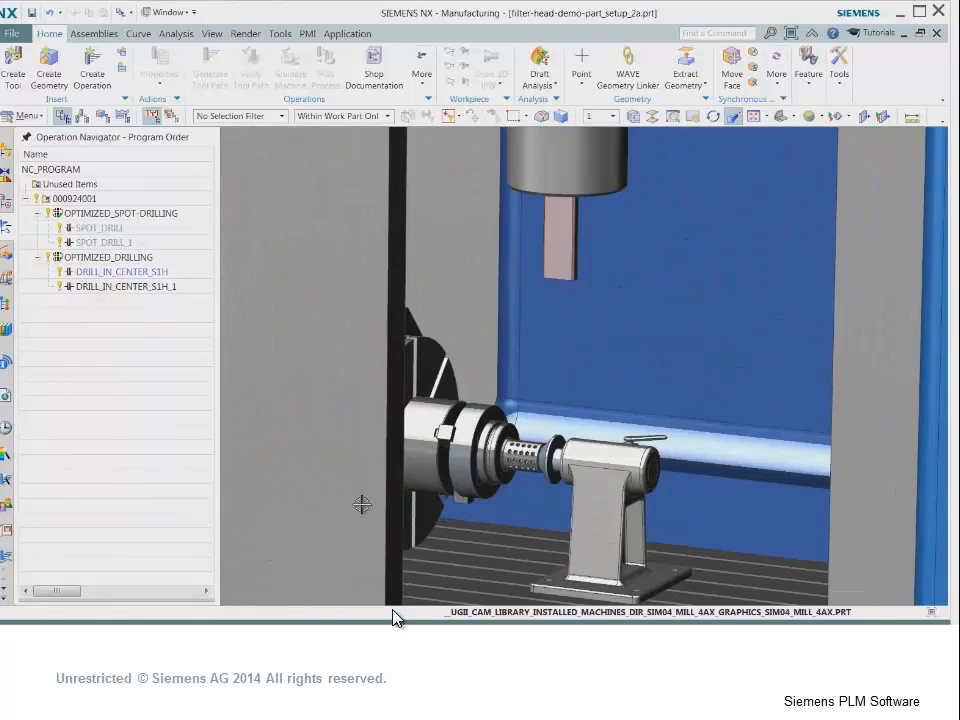
pyautogui.moveTo(362, 504); pyautogui.dragTo(178, 517, button='middle')
pyautogui.scroll(4, 465, 490)
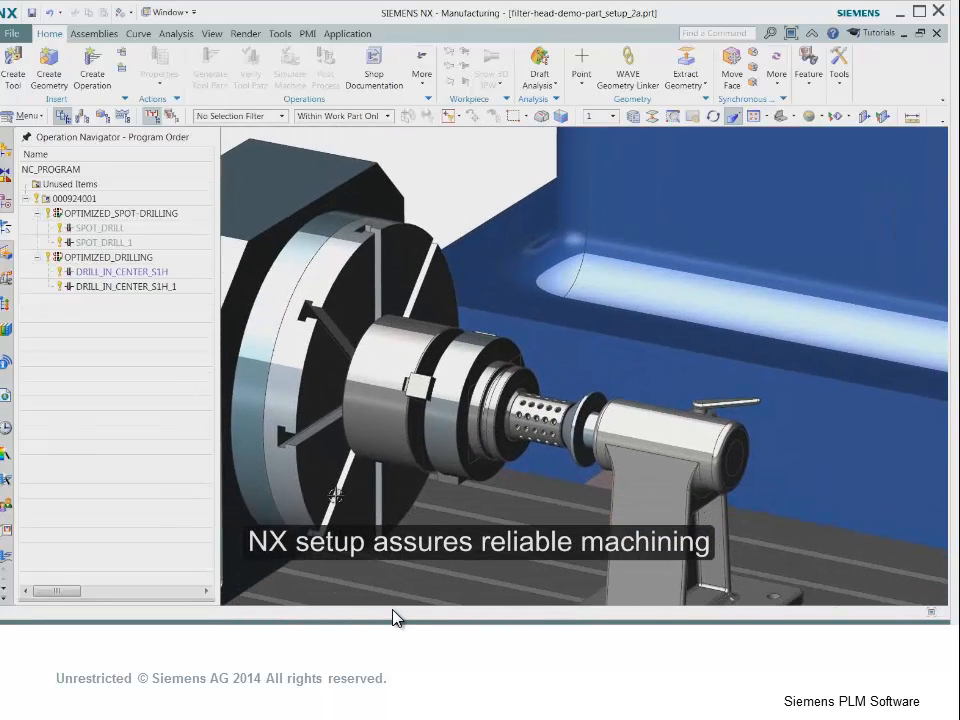
pyautogui.click(125, 213)
pyautogui.click(107, 258)
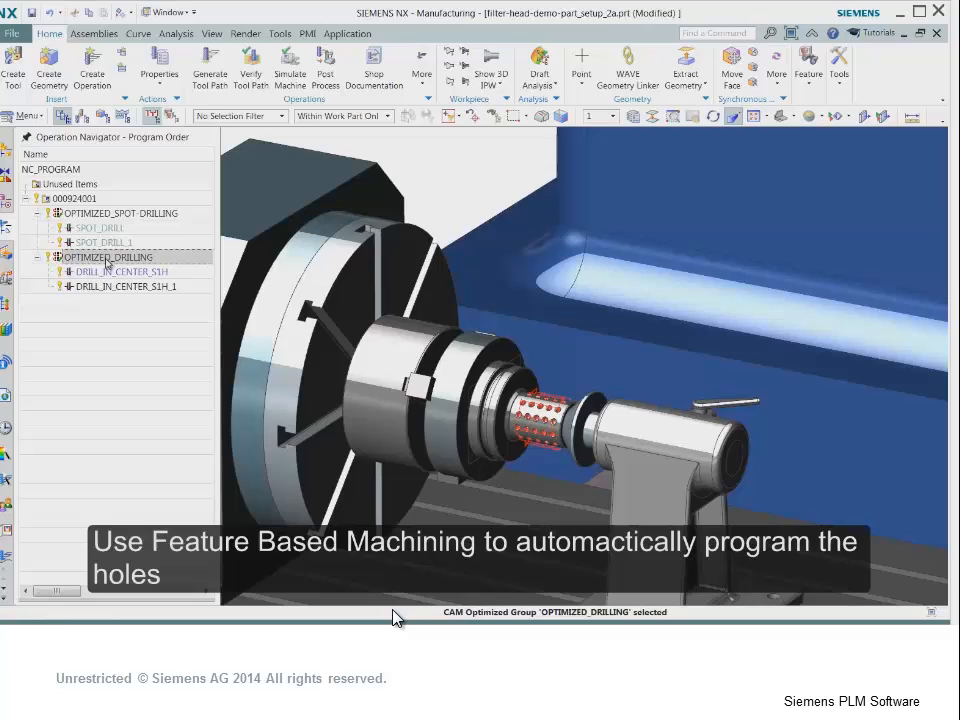
pyautogui.click(72, 327)
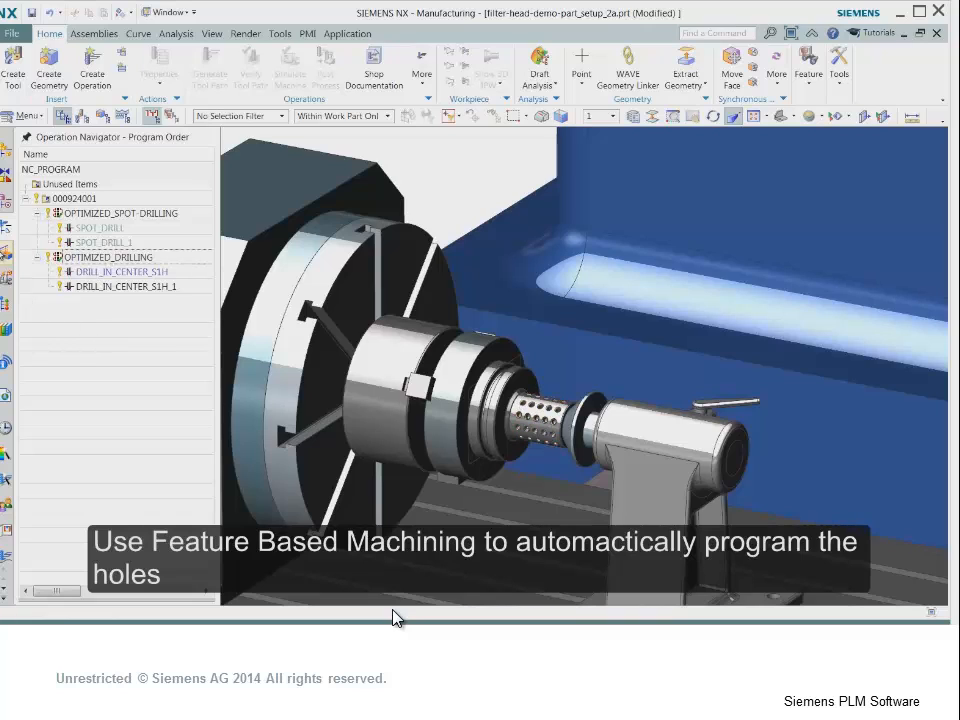
# - Recognize the hole features of filter-head-demo-part with Find Features using Parametric Recognition, and accept the recognized features
pyautogui.click(5, 256)
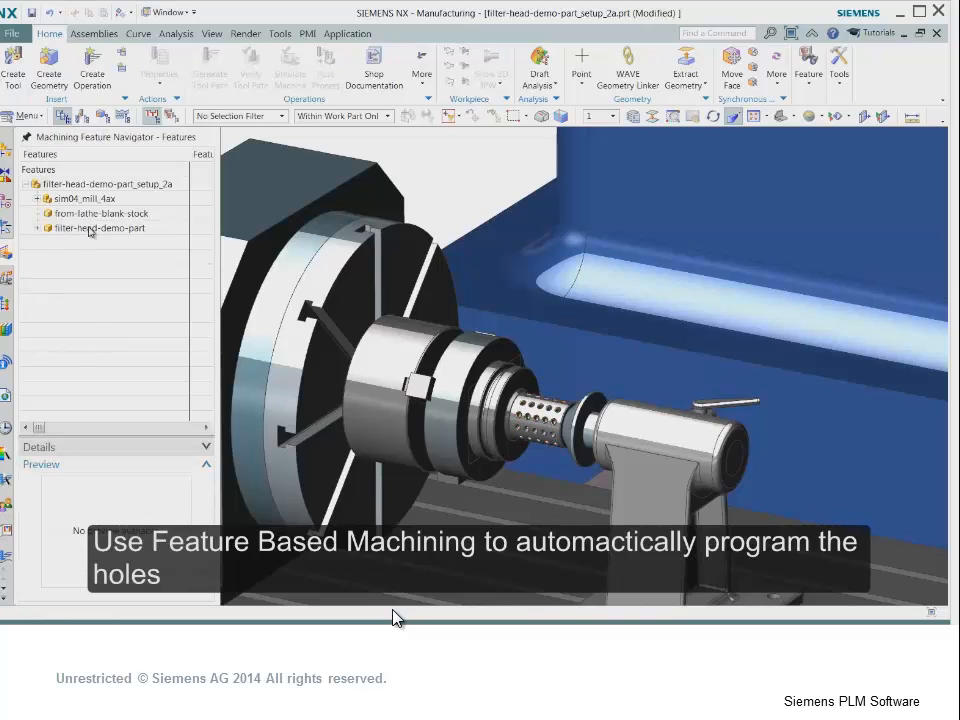
pyautogui.click(90, 229)
pyautogui.rightClick(100, 229)
pyautogui.click(120, 244)
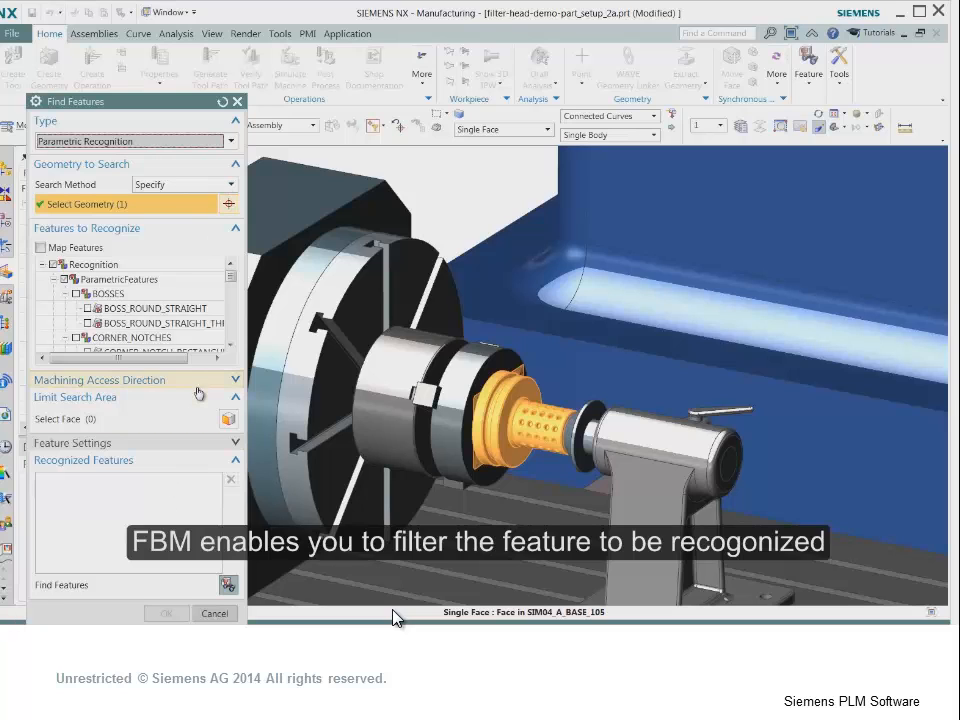
pyautogui.scroll(-4, 229, 284)
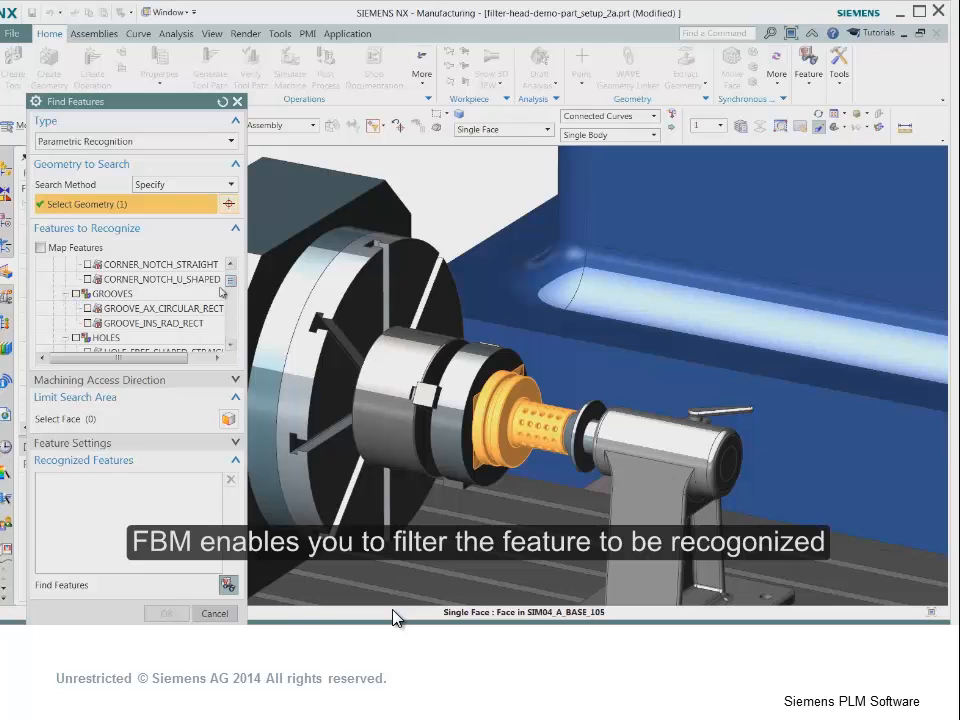
pyautogui.moveTo(229, 284); pyautogui.dragTo(231, 342)
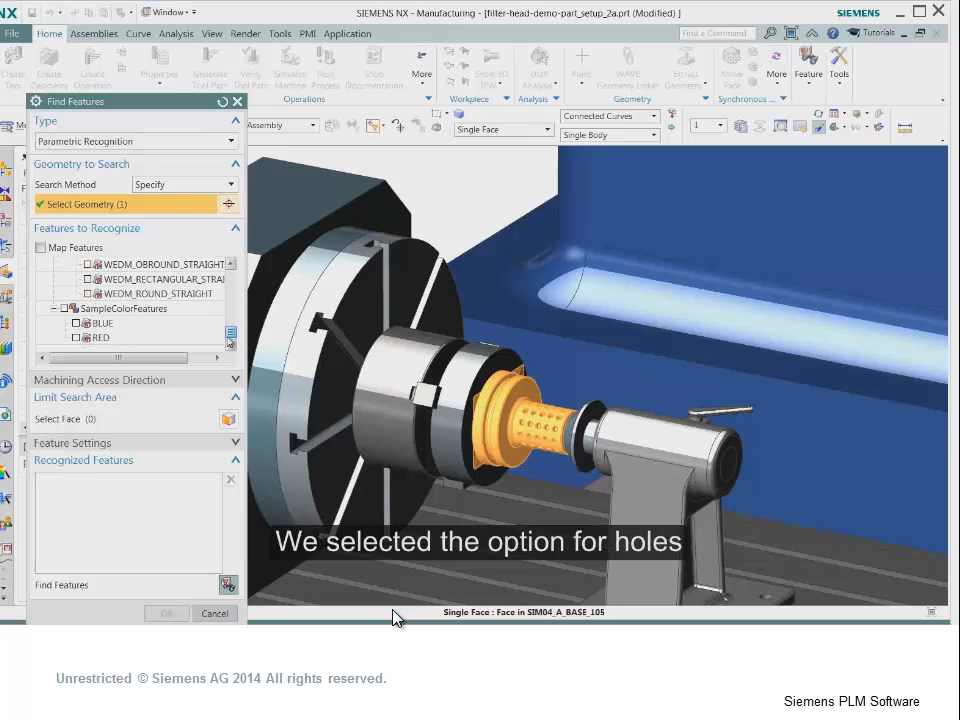
pyautogui.click(228, 585)
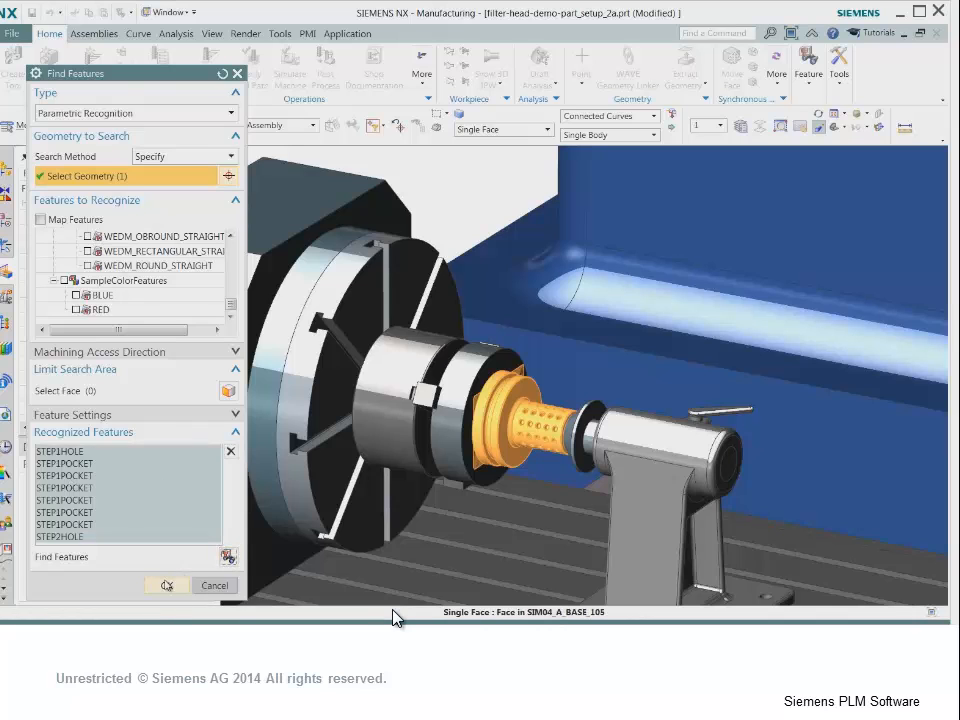
pyautogui.click(166, 585)
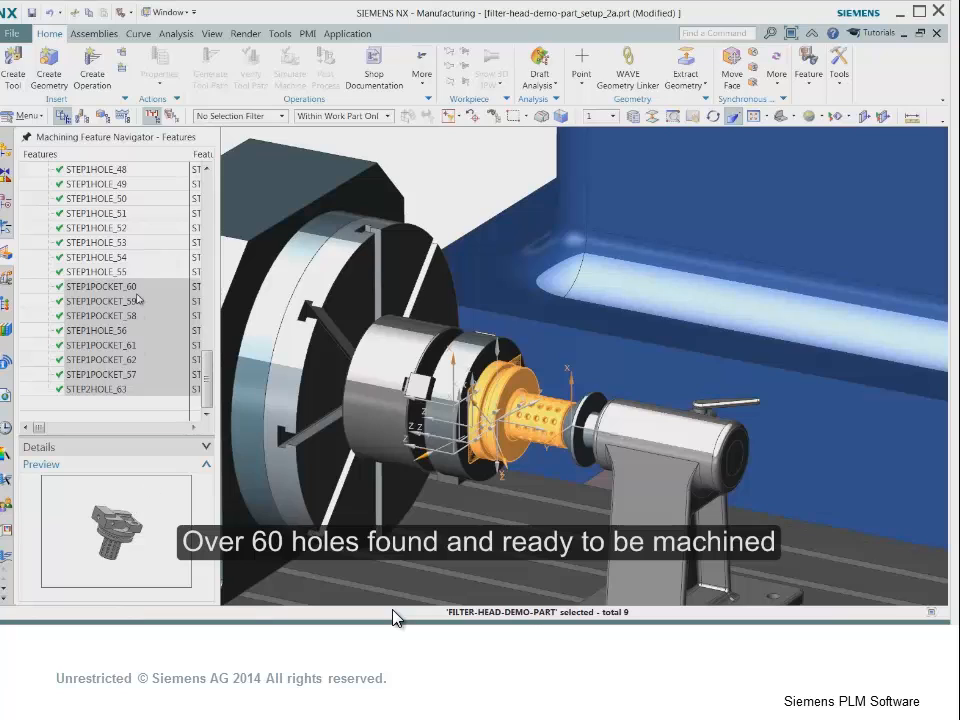
# - Review the recognized machining features of filter-head-demo-part and select STEP1HOLE_1 to locate it on the part
pyautogui.scroll(2, 137, 299)
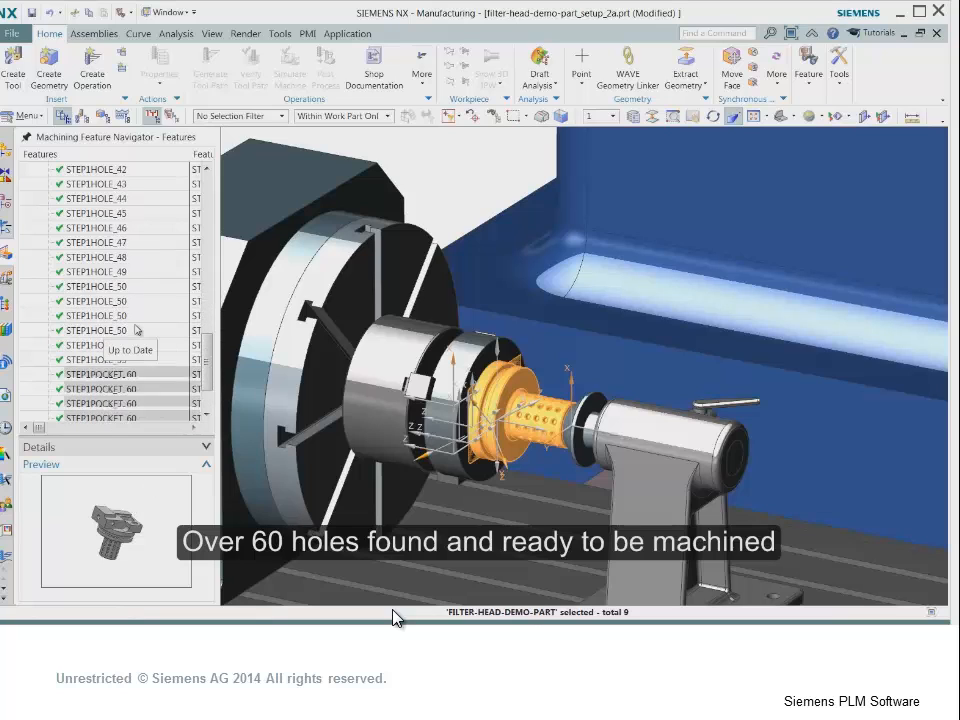
pyautogui.scroll(10, 140, 333)
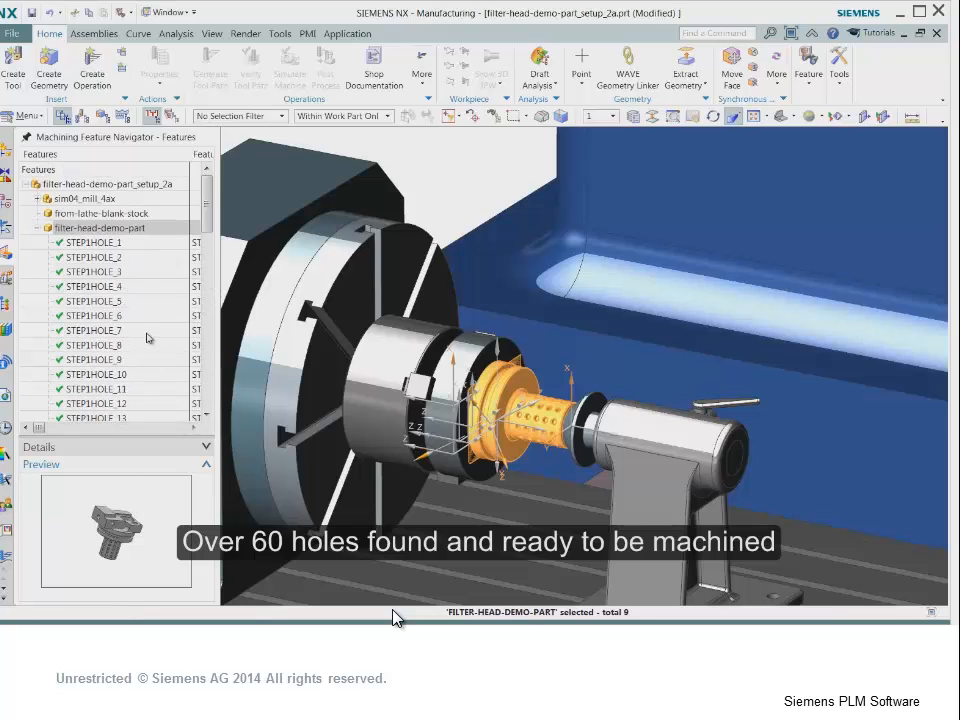
pyautogui.click(112, 243)
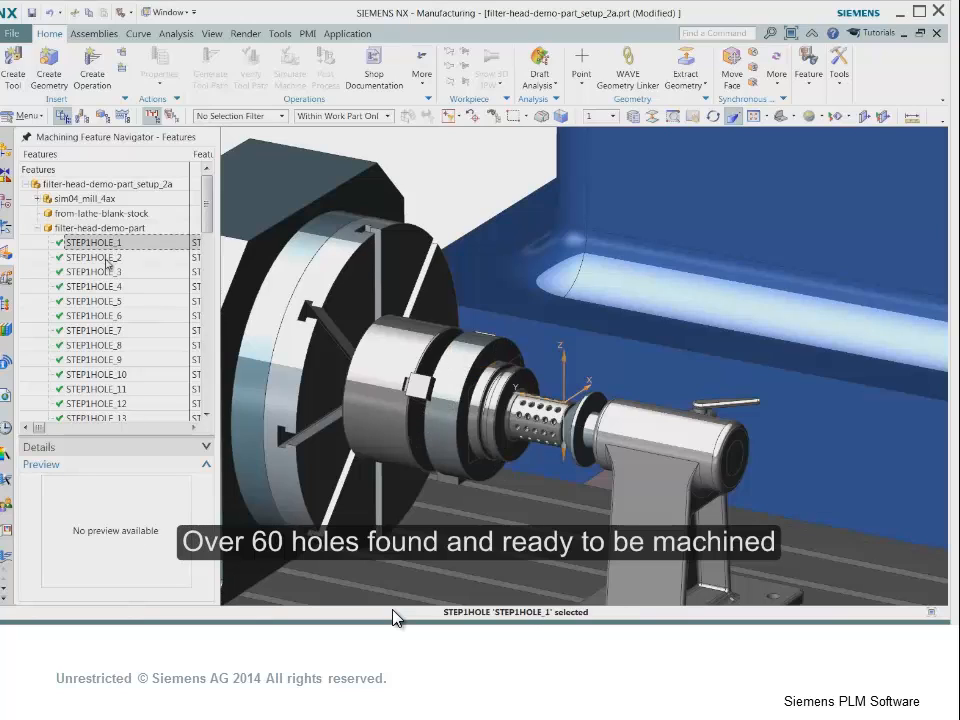
# - Select STEP1HOLE_2, STEP1HOLE_3 and STEP1HOLE_4 to locate them on the part, and return to the Operation Navigator
pyautogui.click(107, 258)
pyautogui.click(104, 272)
pyautogui.click(103, 286)
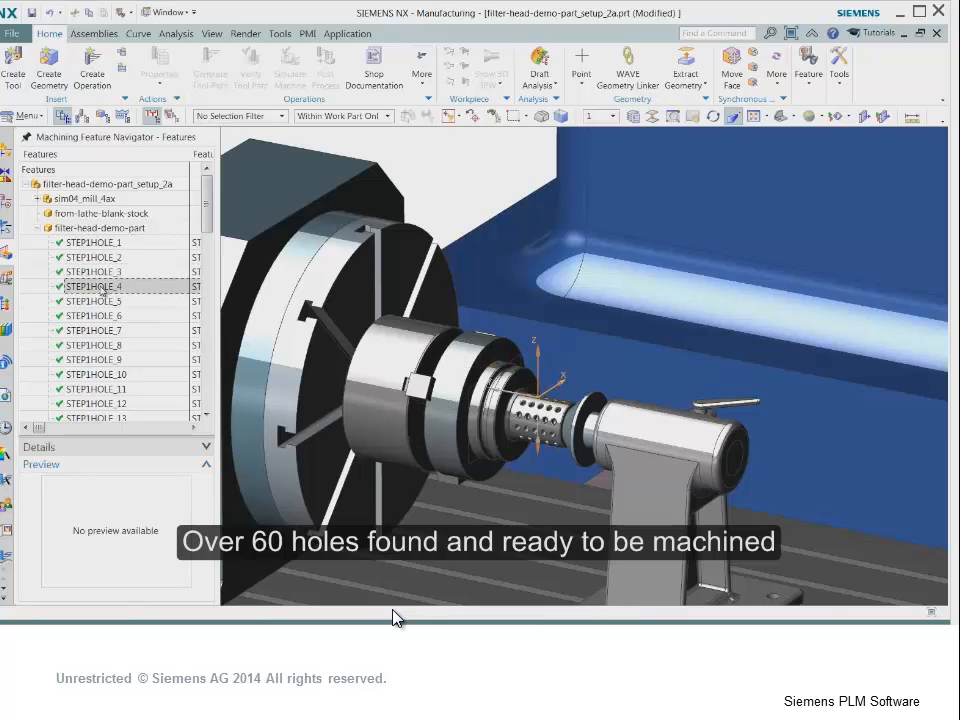
pyautogui.click(8, 229)
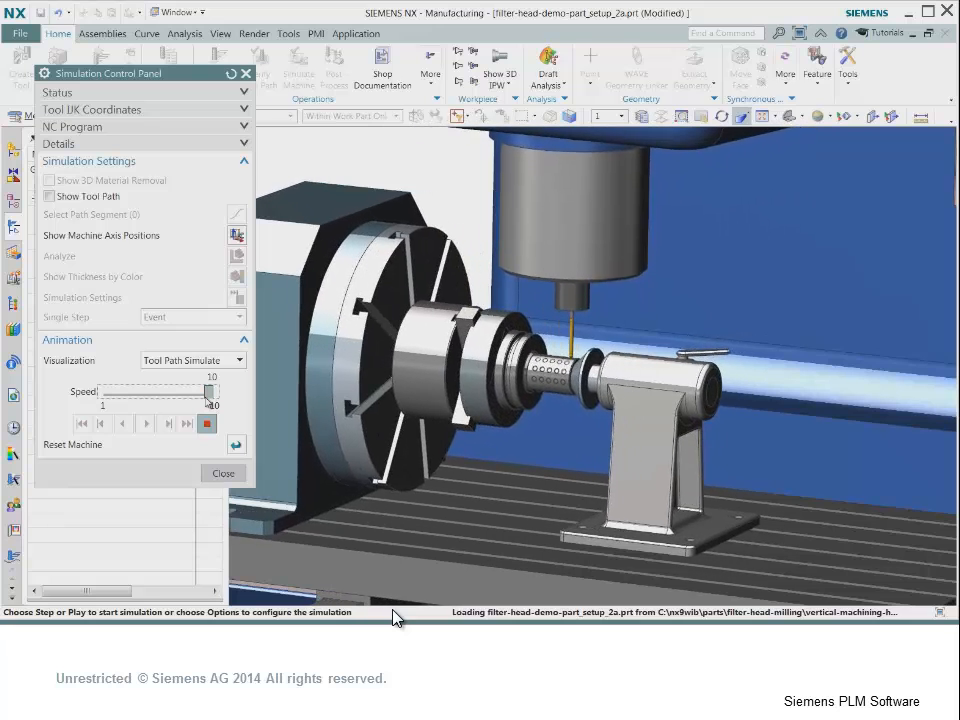
# - Close the hole-drilling simulation and view the horizontal milling setup with the parts mounted on the square tombstone
pyautogui.click(223, 474)
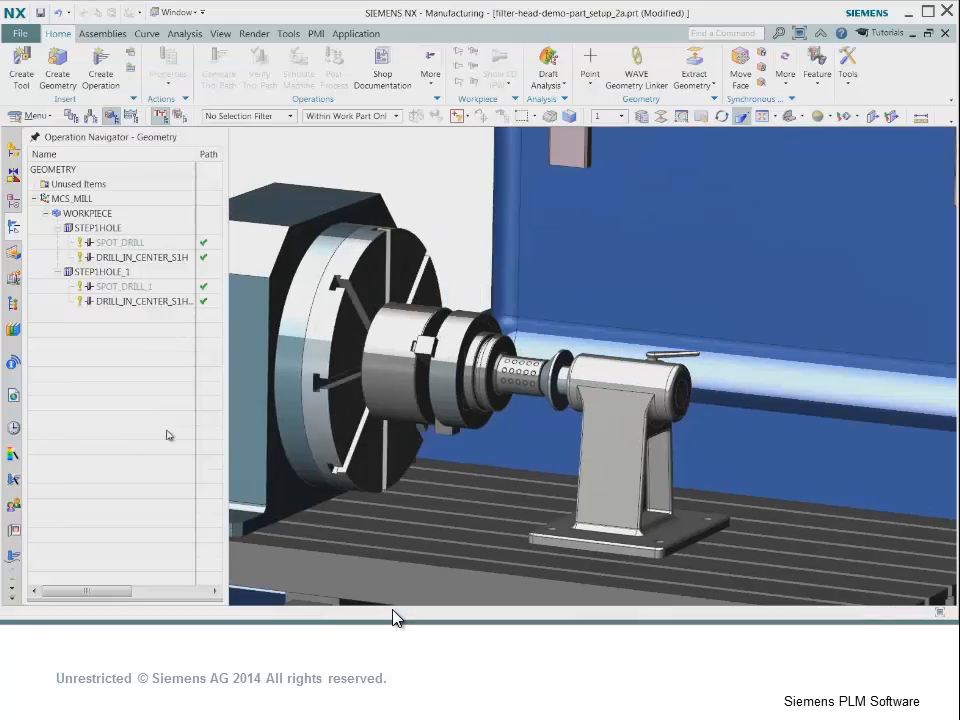
pyautogui.scroll(-2, 345, 465)
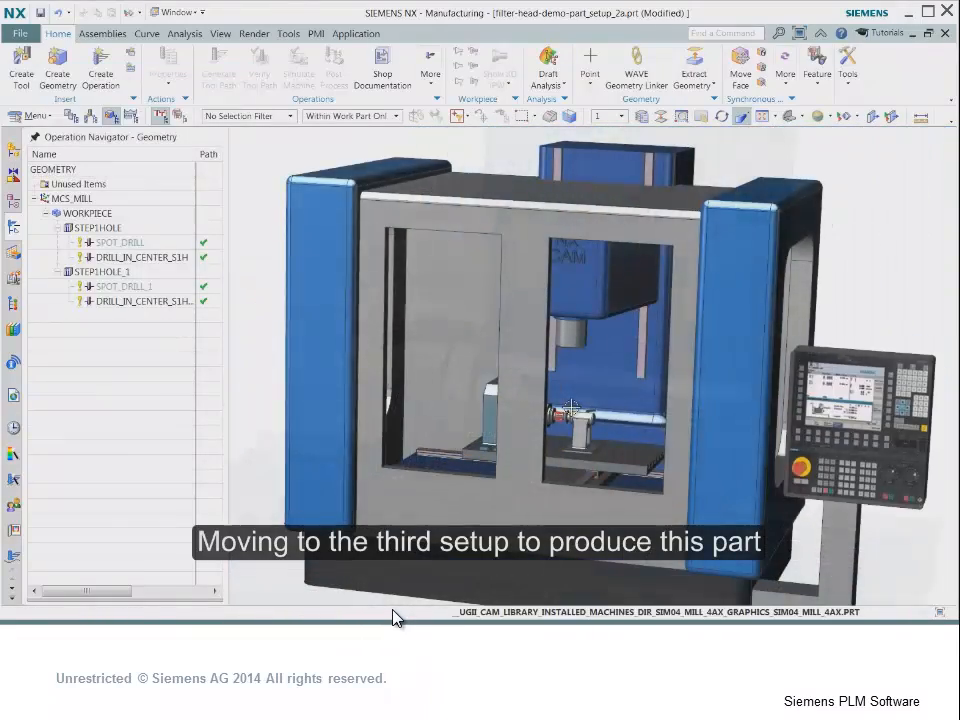
pyautogui.moveTo(571, 407)
pyautogui.mouseDown(button='middle')
pyautogui.moveTo(551, 416)
pyautogui.moveTo(558, 401)
pyautogui.mouseUp(button='middle')
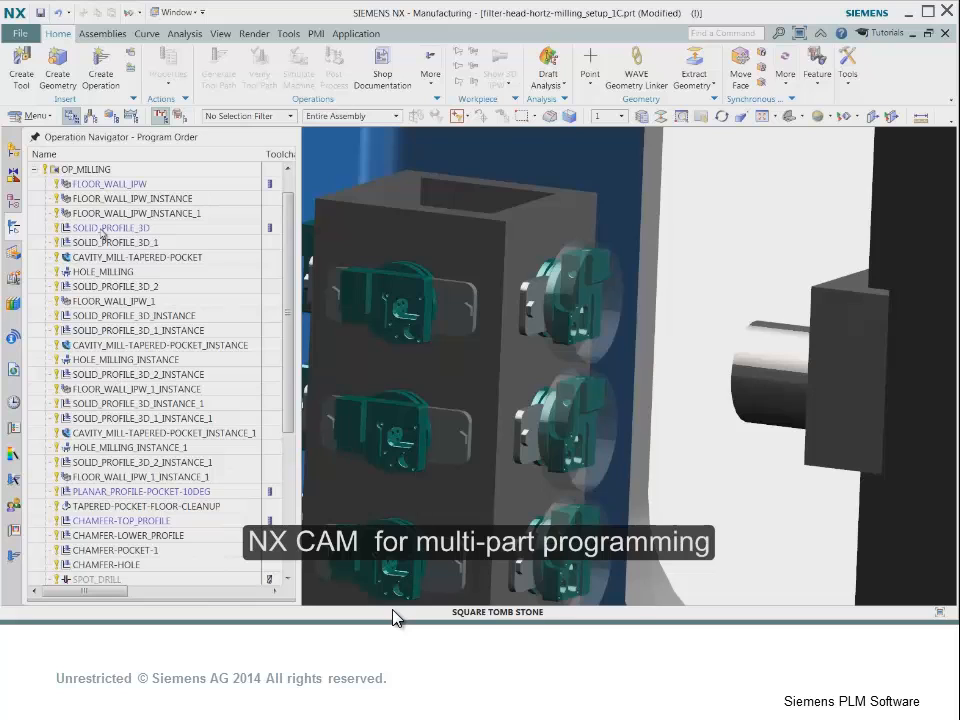
# - Display the tool paths of FLOOR_WALL_IPW, FLOOR_WALL_IPW_INSTANCE and FLOOR_WALL_IPW_INSTANCE_1 on the tombstone parts
pyautogui.click(115, 185)
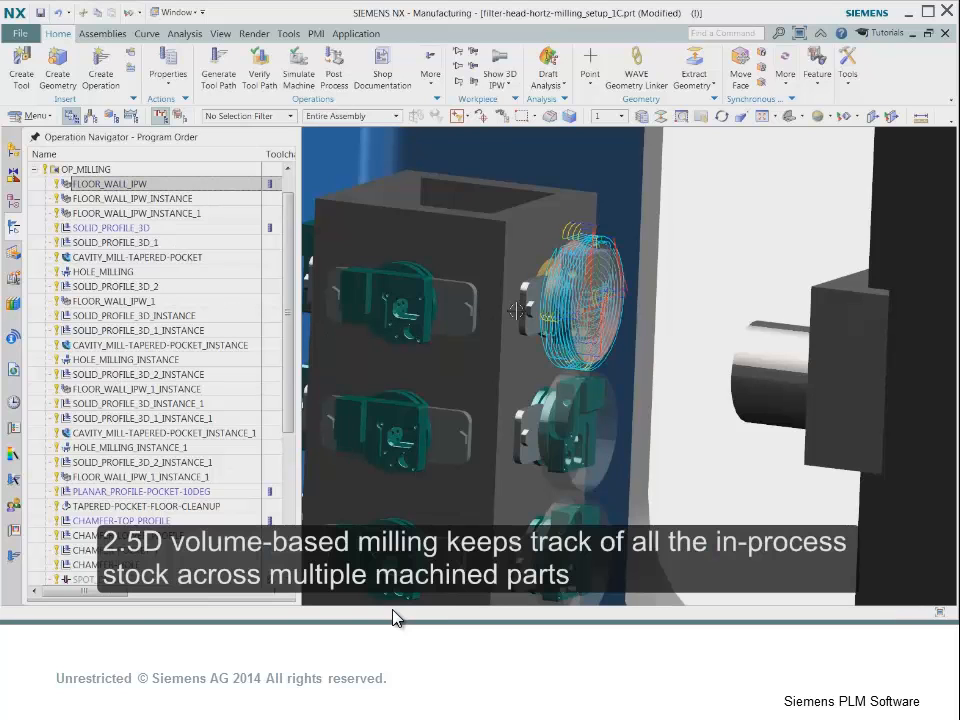
pyautogui.moveTo(518, 311); pyautogui.dragTo(513, 308, button='middle')
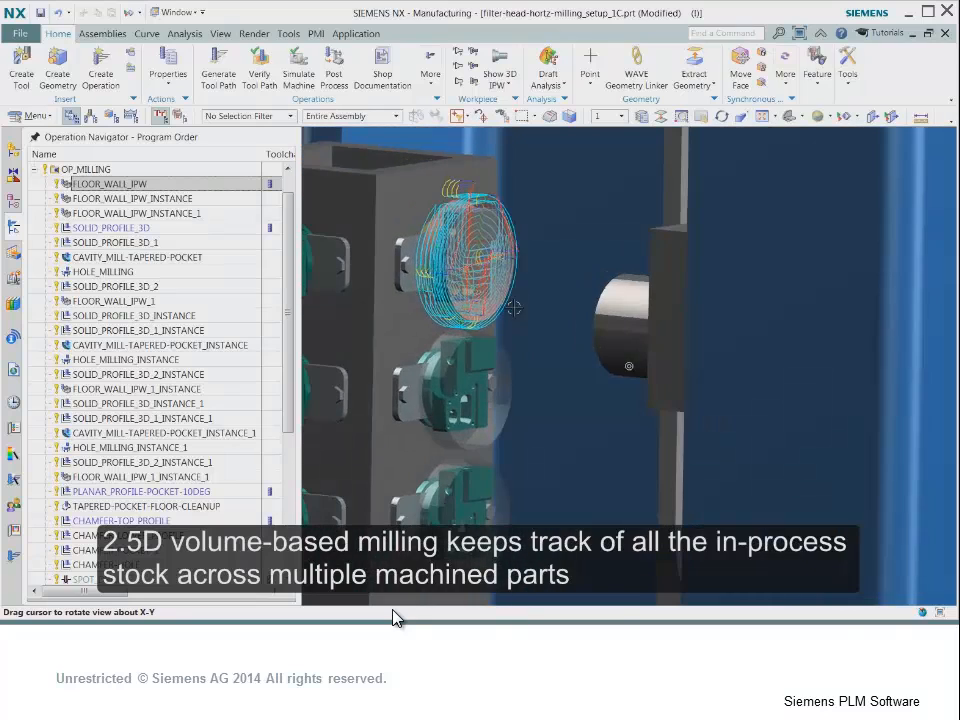
pyautogui.click(163, 199)
pyautogui.click(151, 214)
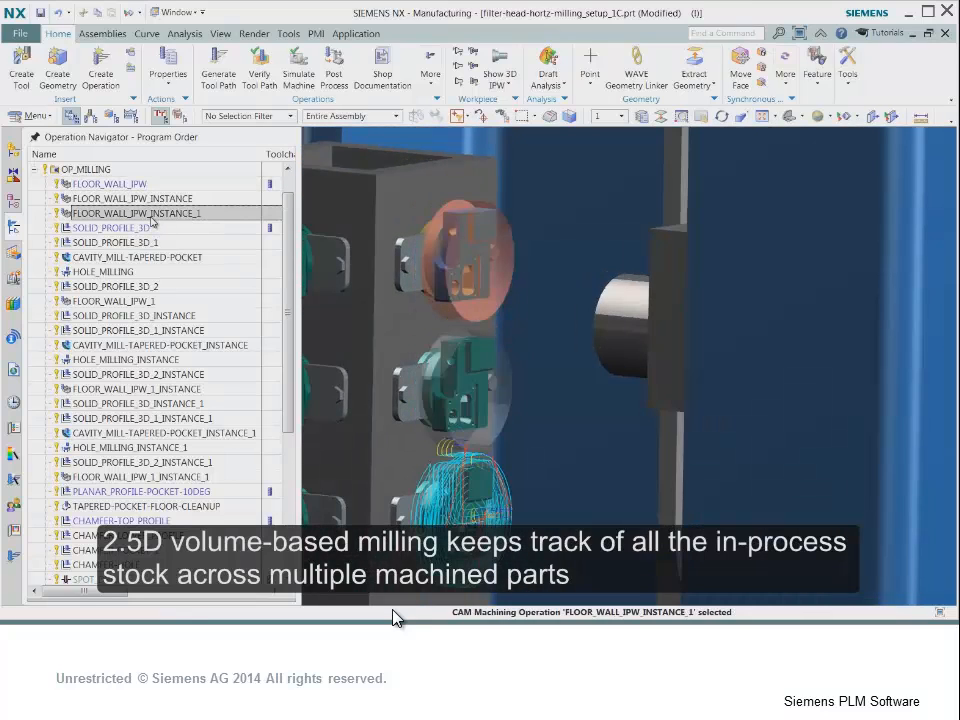
# - Review the tool paths of the operations from SOLID_PROFILE_3D through CAVITY_MILL-TAPERED-POCKET and HOLE_MILLING to FLOOR_WALL_IPW_1 one after another
pyautogui.click(142, 229)
pyautogui.click(133, 243)
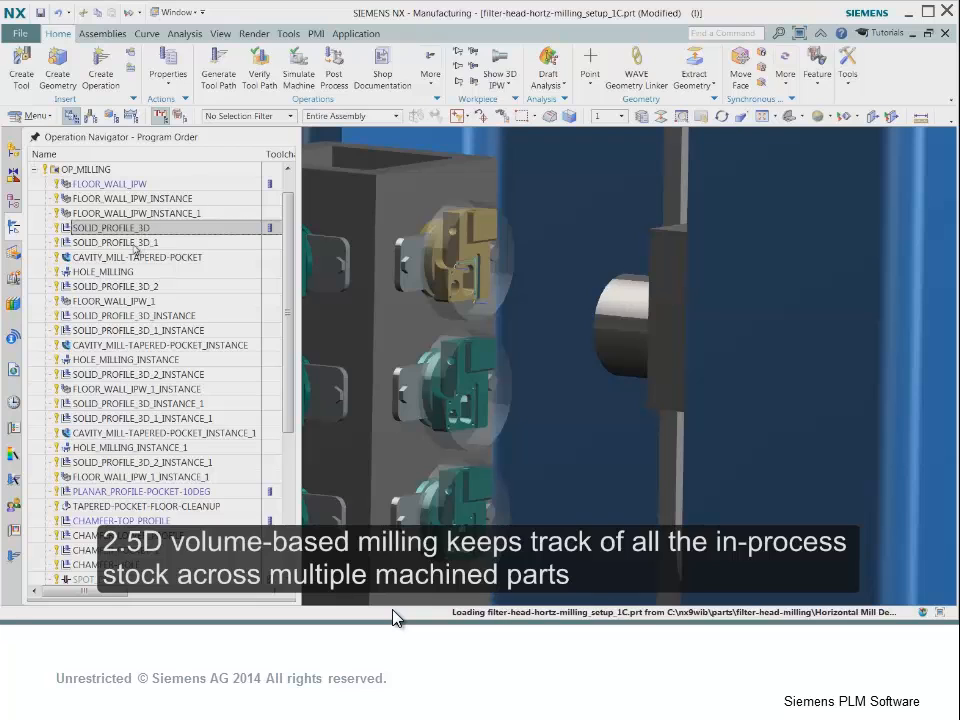
pyautogui.click(128, 258)
pyautogui.click(122, 273)
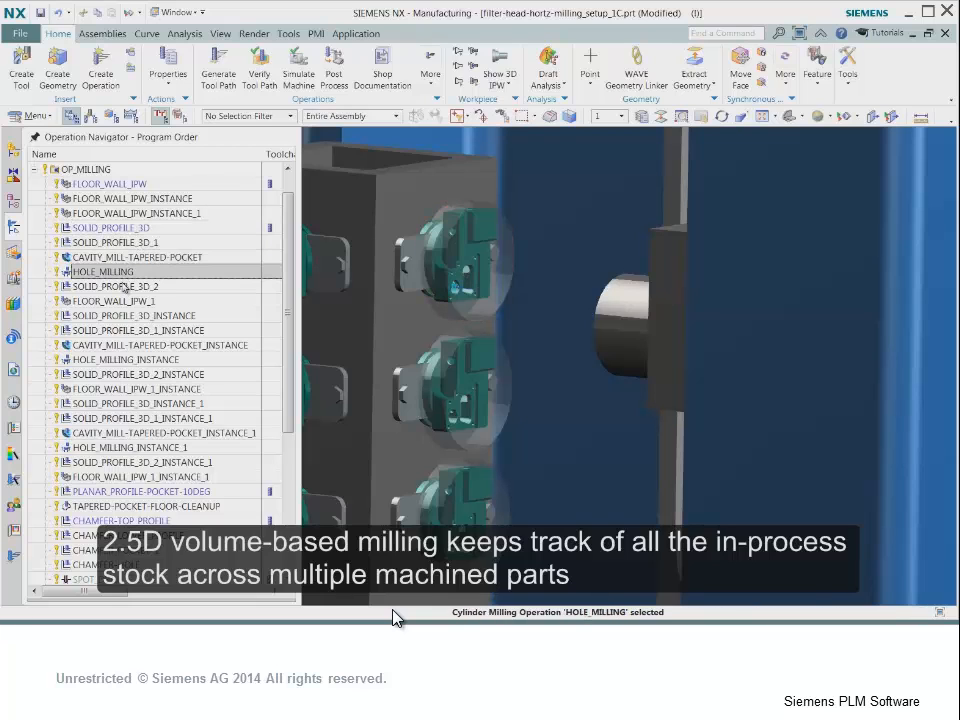
pyautogui.click(122, 287)
pyautogui.click(122, 301)
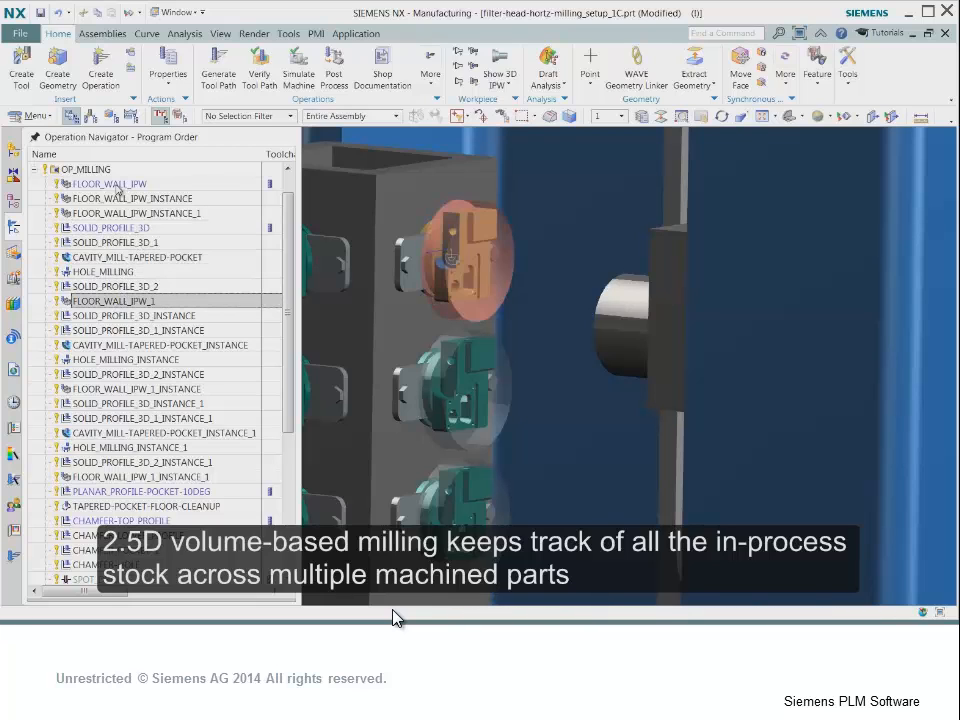
# - Edit all instances of FLOOR_WALL_IPW, set its Percent of Flat Diameter to 90, and regenerate the tool path
pyautogui.click(118, 185)
pyautogui.doubleClick(116, 186)
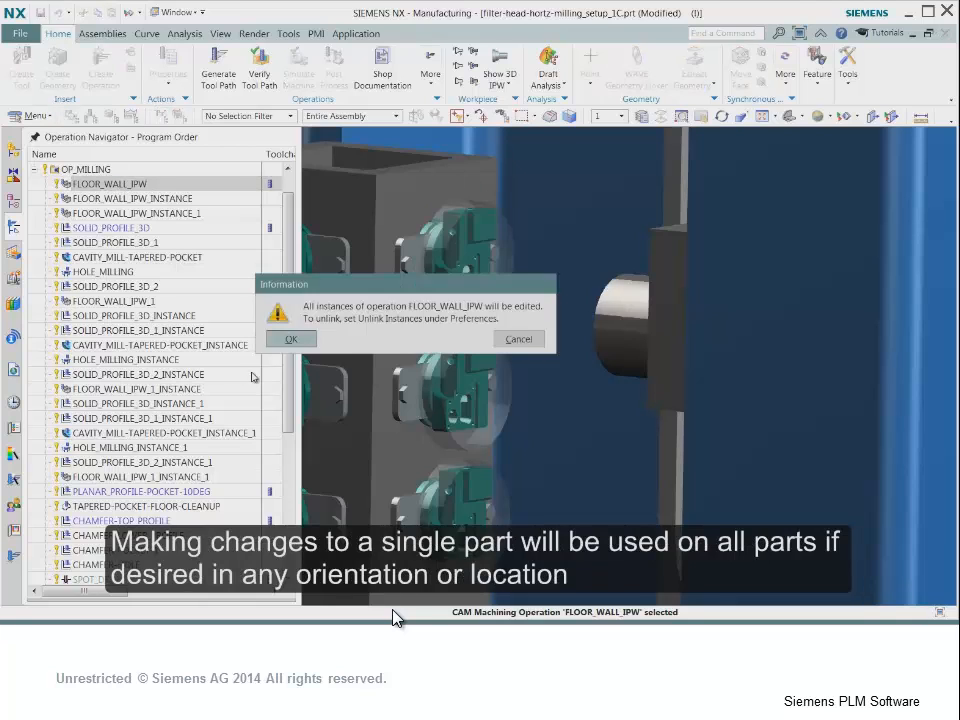
pyautogui.click(290, 340)
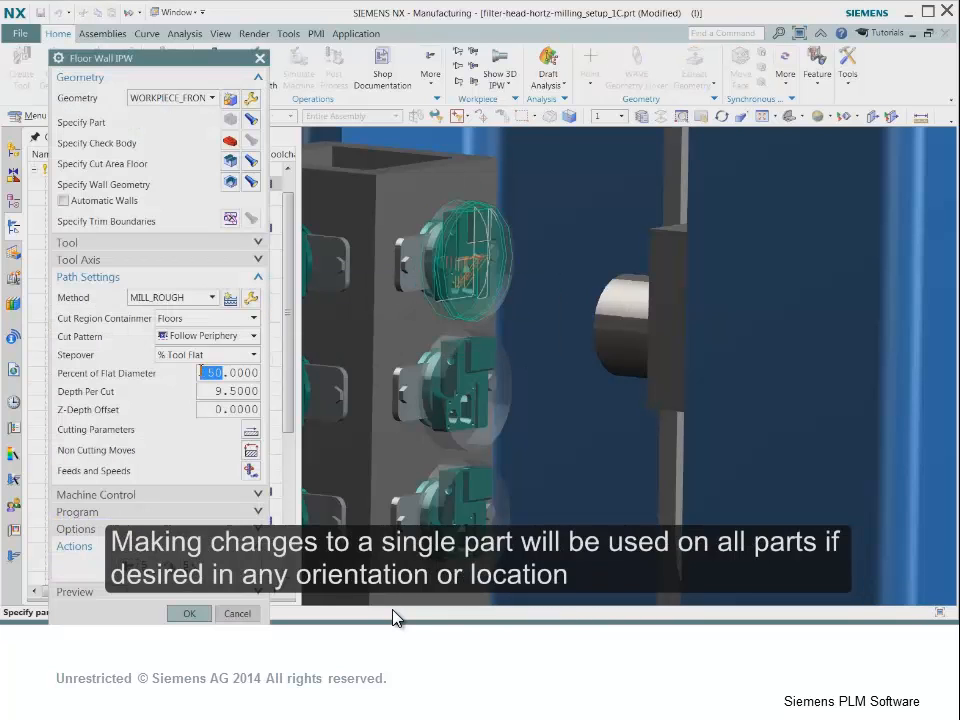
pyautogui.write('30')
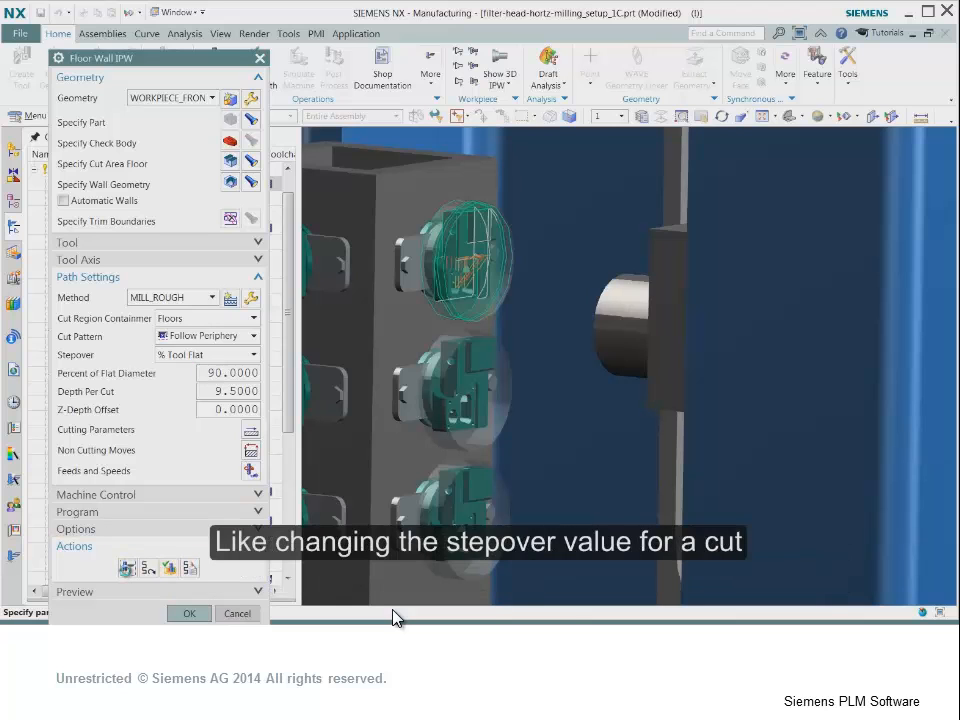
# - Play the machine simulation of the floor wall operations on the tombstone parts and toggle the tool path display during playback
pyautogui.click(149, 566)
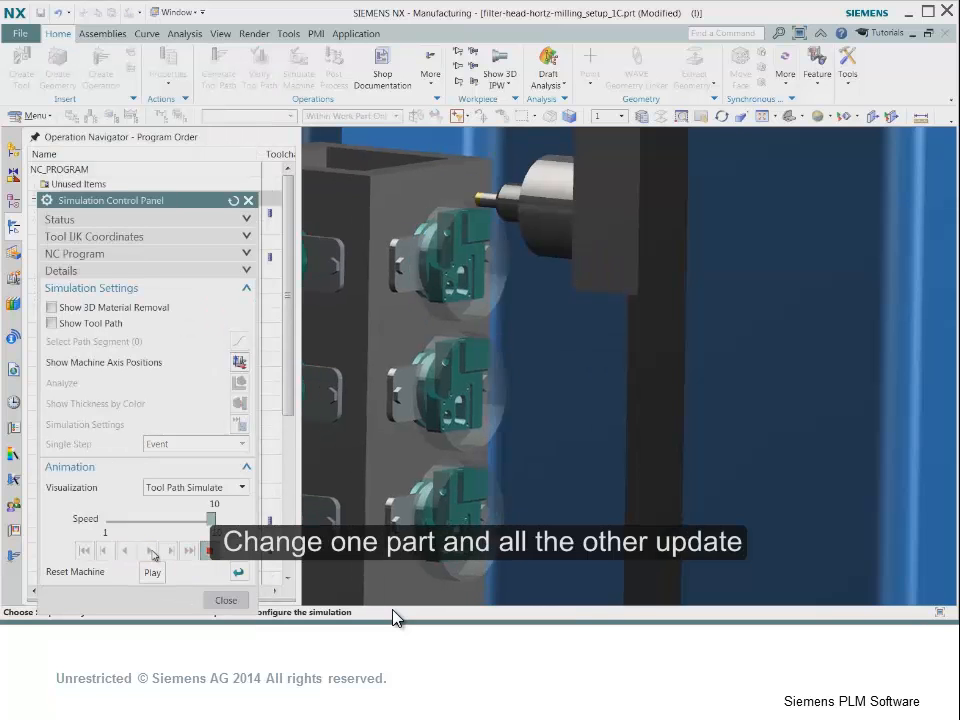
pyautogui.click(52, 323)
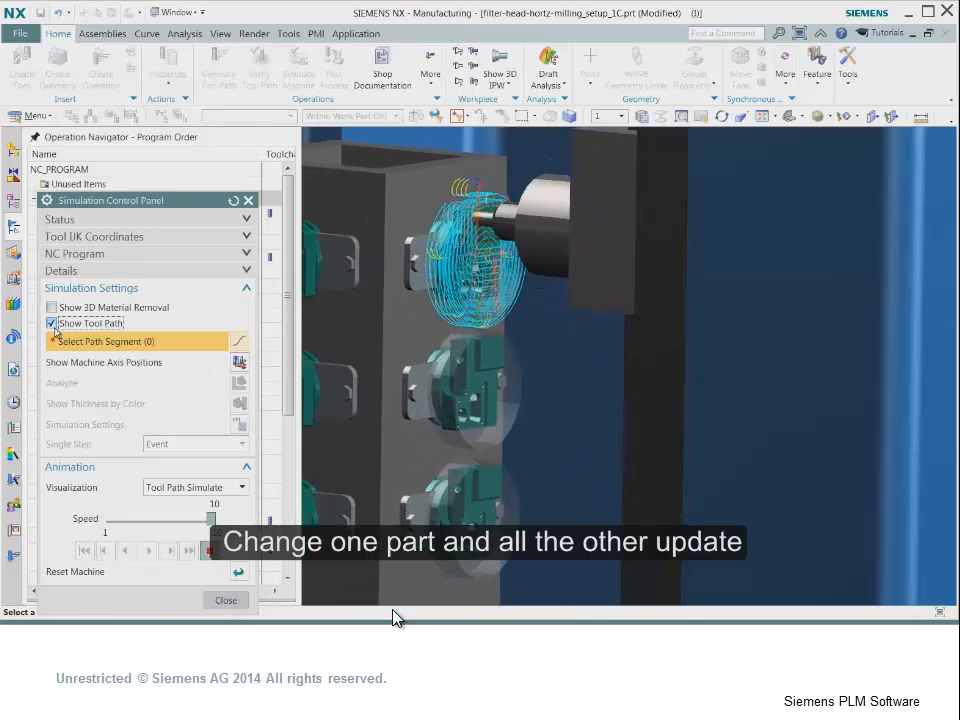
pyautogui.click(55, 310)
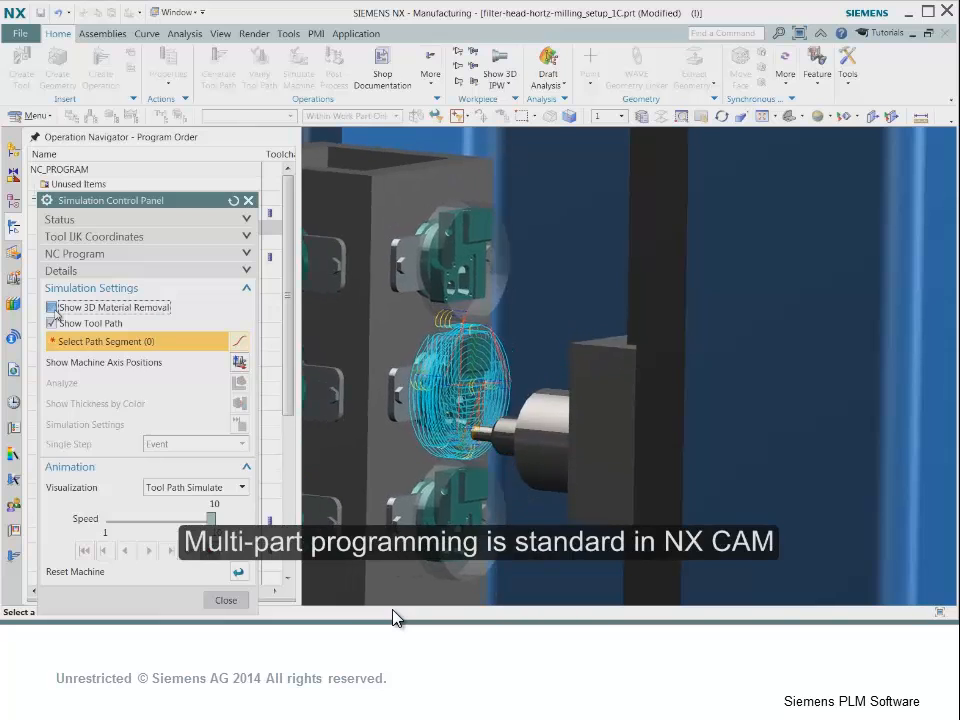
pyautogui.click(55, 324)
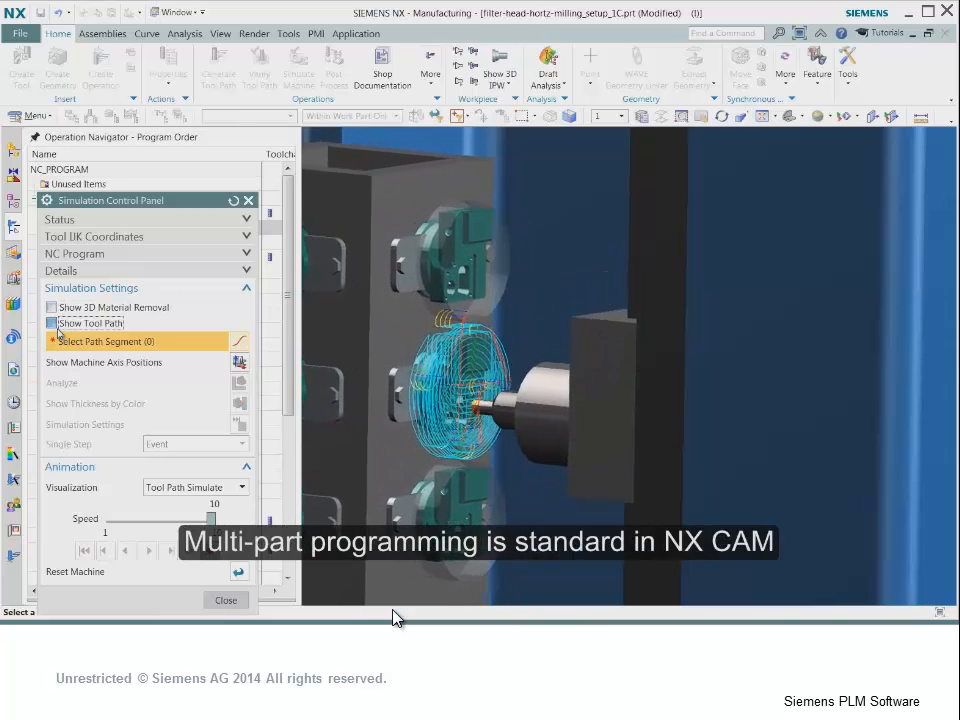